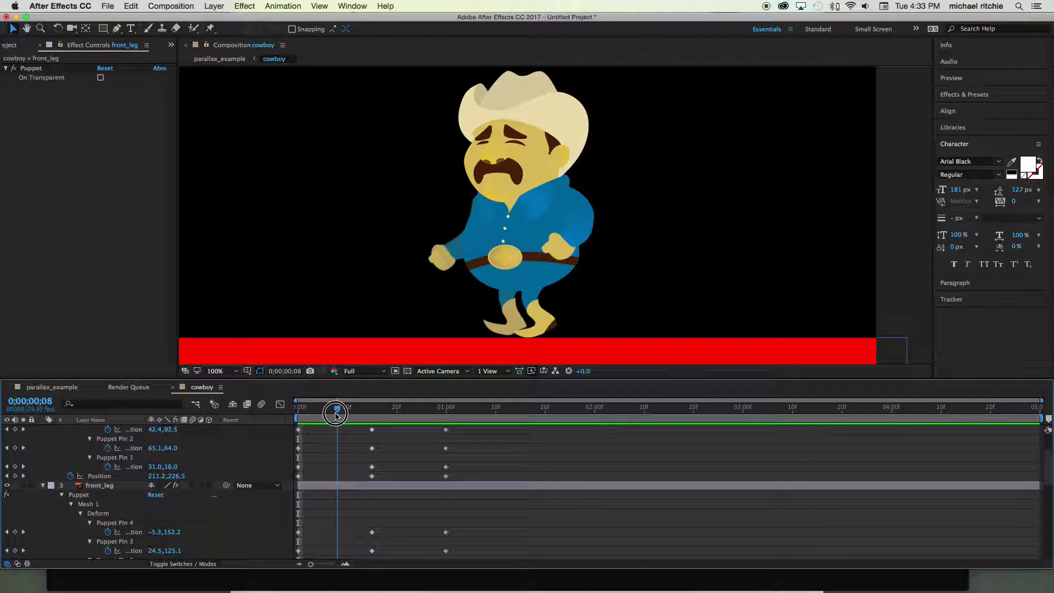
Raise the body layer at frame 8 by setting its position to 693.5, 445.5
{"action": "scroll", "coordinate": [348, 430], "scroll_direction": "up", "scroll_amount": 2}
{"action": "scroll", "coordinate": [345, 449], "scroll_direction": "up", "scroll_amount": 4}
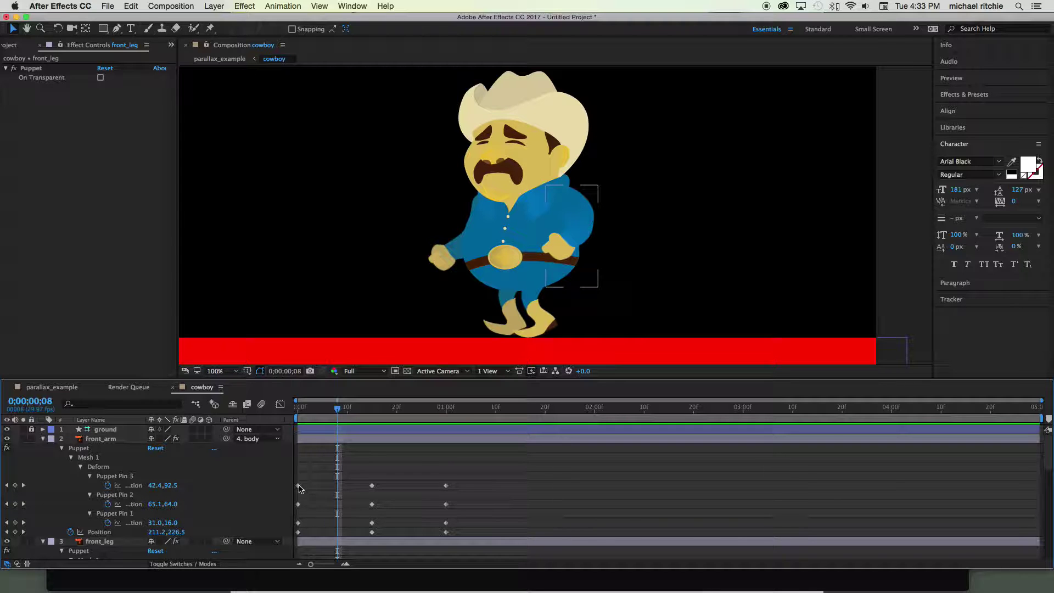
{"action": "scroll", "coordinate": [183, 484], "scroll_direction": "down", "scroll_amount": 10}
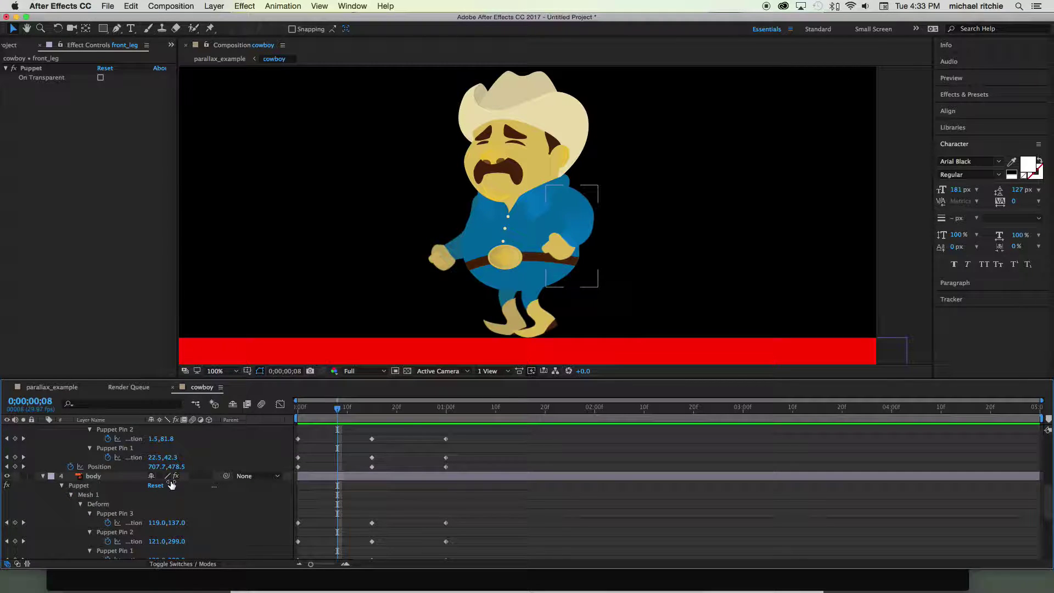
{"action": "left_click", "coordinate": [113, 478]}
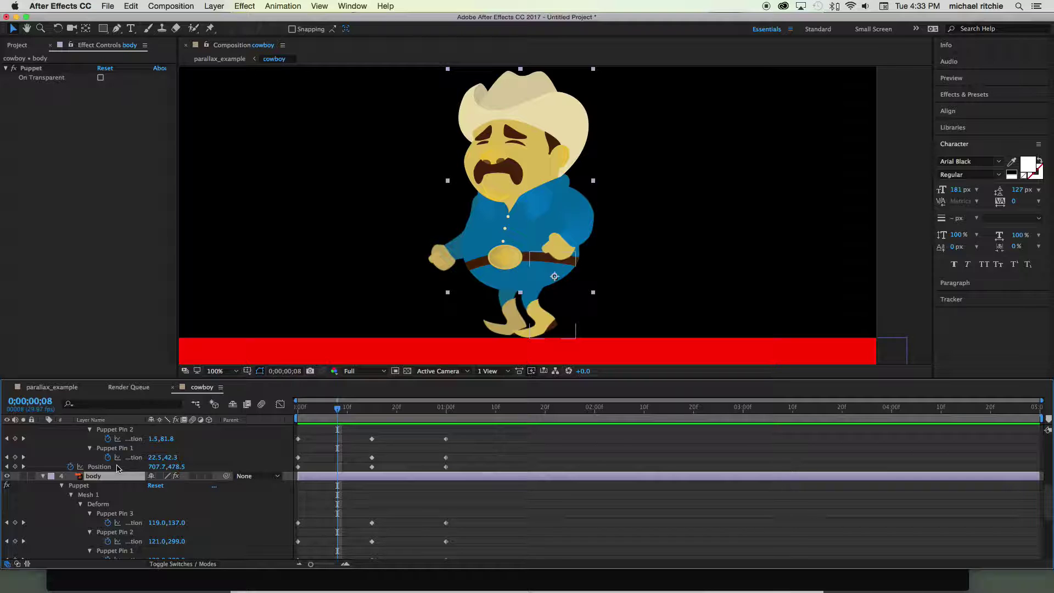
{"action": "scroll", "coordinate": [117, 468], "scroll_direction": "down", "scroll_amount": 2}
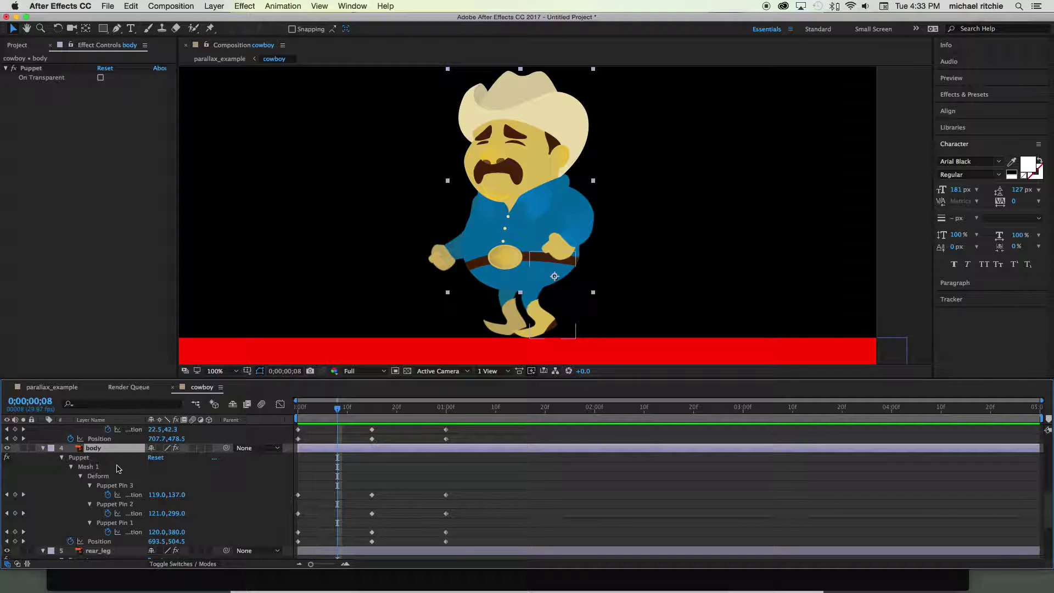
{"action": "scroll", "coordinate": [175, 542], "scroll_direction": "down", "scroll_amount": 1}
{"action": "left_click", "coordinate": [173, 541]}
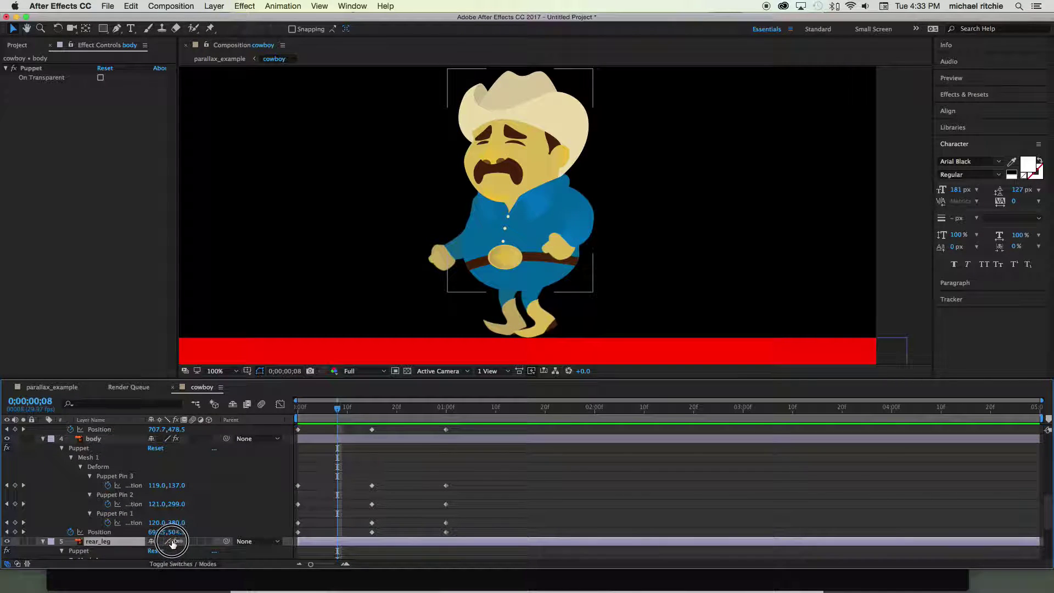
{"action": "scroll", "coordinate": [240, 523], "scroll_direction": "down", "scroll_amount": 1}
{"action": "left_click_drag", "start_coordinate": [240, 523], "coordinate": [143, 522]}
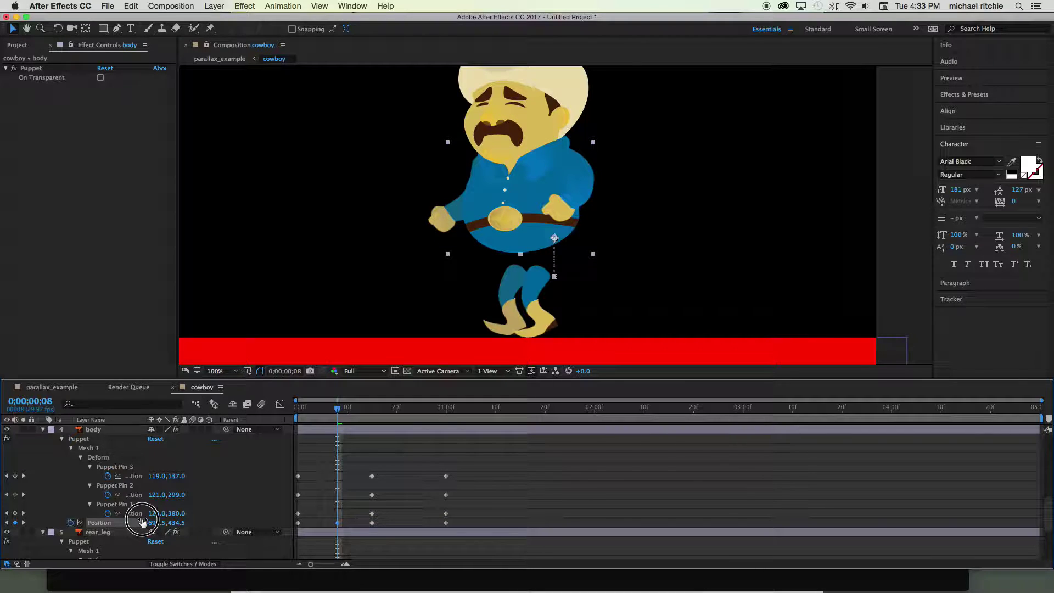
{"action": "left_click_drag", "start_coordinate": [143, 522], "coordinate": [144, 522]}
{"action": "scroll", "coordinate": [176, 506], "scroll_direction": "up", "scroll_amount": 3}
{"action": "scroll", "coordinate": [175, 506], "scroll_direction": "down", "scroll_amount": 5}
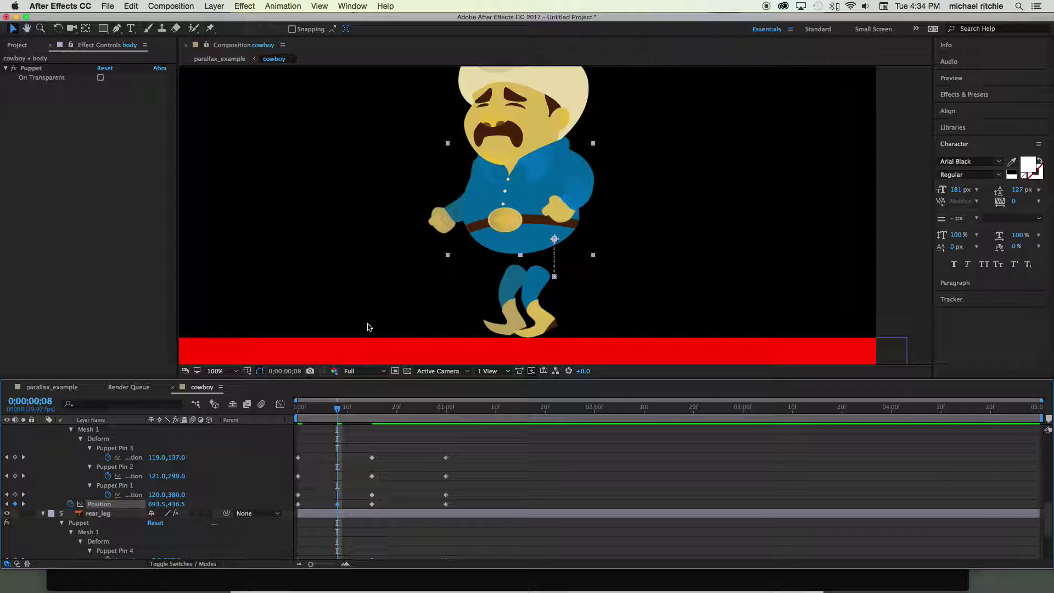
{"action": "left_click_drag", "start_coordinate": [176, 504], "coordinate": [183, 501]}
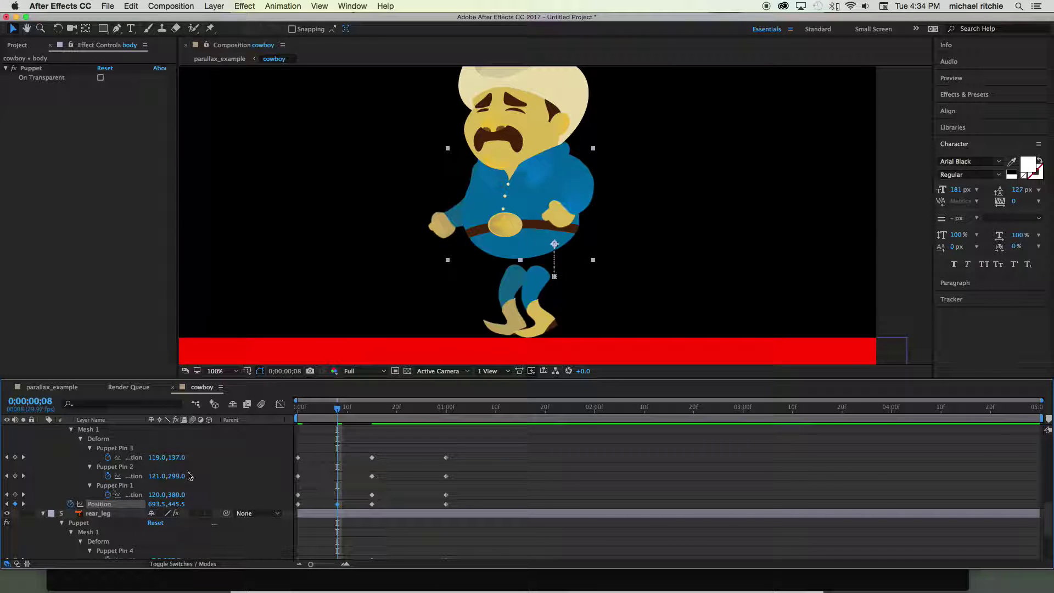
Bend the cowboy's torso at frame 8 by moving the body's Puppet Pin 2 to about 113.0, 298.0, and scrub the motion
{"action": "scroll", "coordinate": [200, 465], "scroll_direction": "up", "scroll_amount": 1}
{"action": "scroll", "coordinate": [197, 456], "scroll_direction": "up", "scroll_amount": 2}
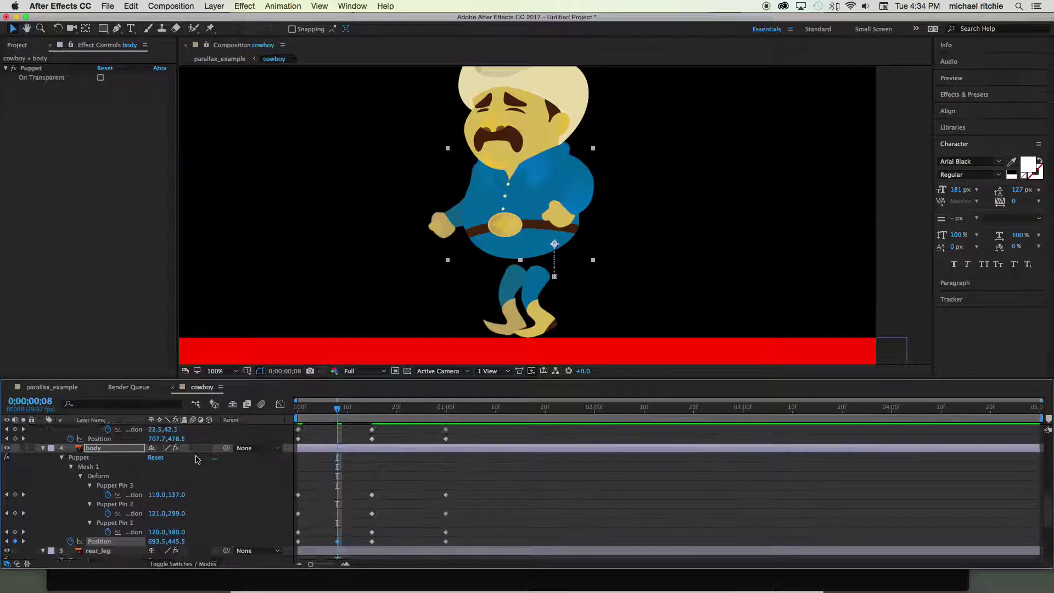
{"action": "left_click", "coordinate": [104, 503]}
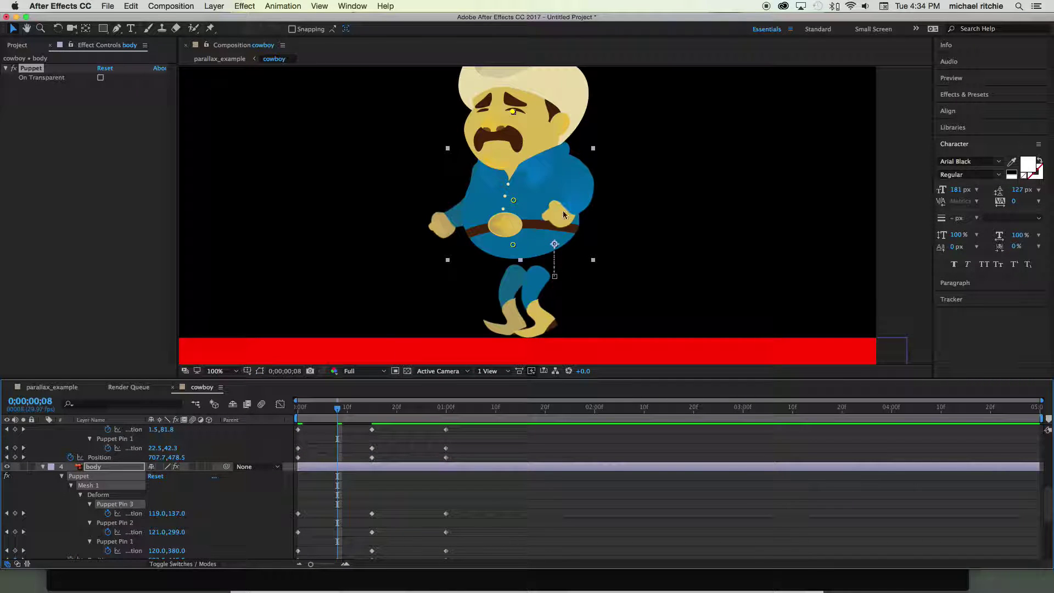
{"action": "left_click_drag", "start_coordinate": [510, 199], "coordinate": [510, 201]}
{"action": "left_click", "coordinate": [509, 200]}
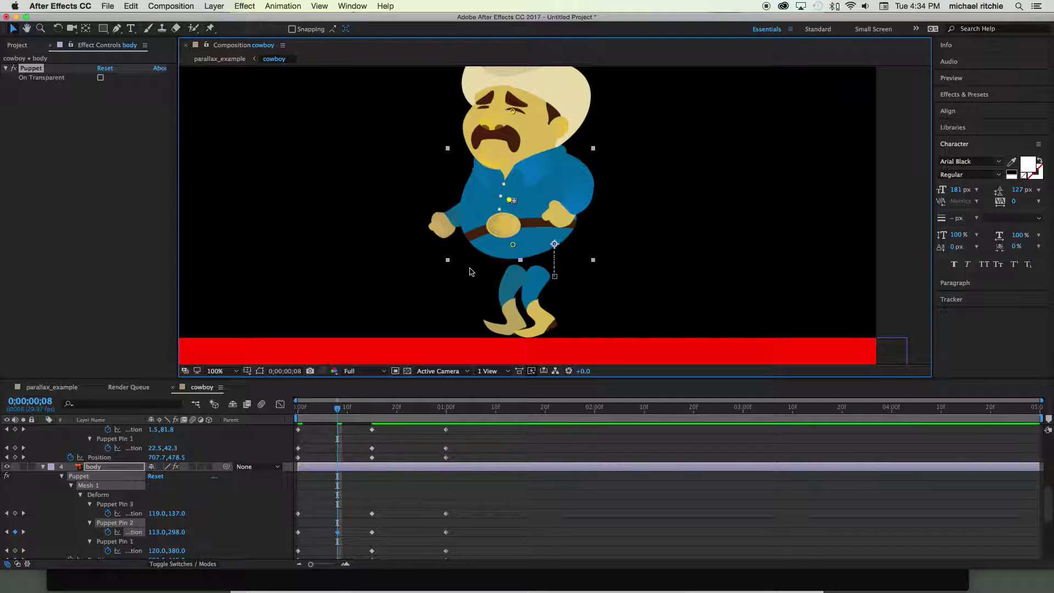
{"action": "mouse_move", "coordinate": [332, 406]}
{"action": "left_mouse_down"}
{"action": "mouse_move", "coordinate": [291, 407]}
{"action": "mouse_move", "coordinate": [337, 411]}
{"action": "left_mouse_up"}
Shift the front_leg layer horizontally towards the back of the body at frame 8
{"action": "scroll", "coordinate": [263, 491], "scroll_direction": "up", "scroll_amount": 1}
{"action": "scroll", "coordinate": [264, 491], "scroll_direction": "up", "scroll_amount": 5}
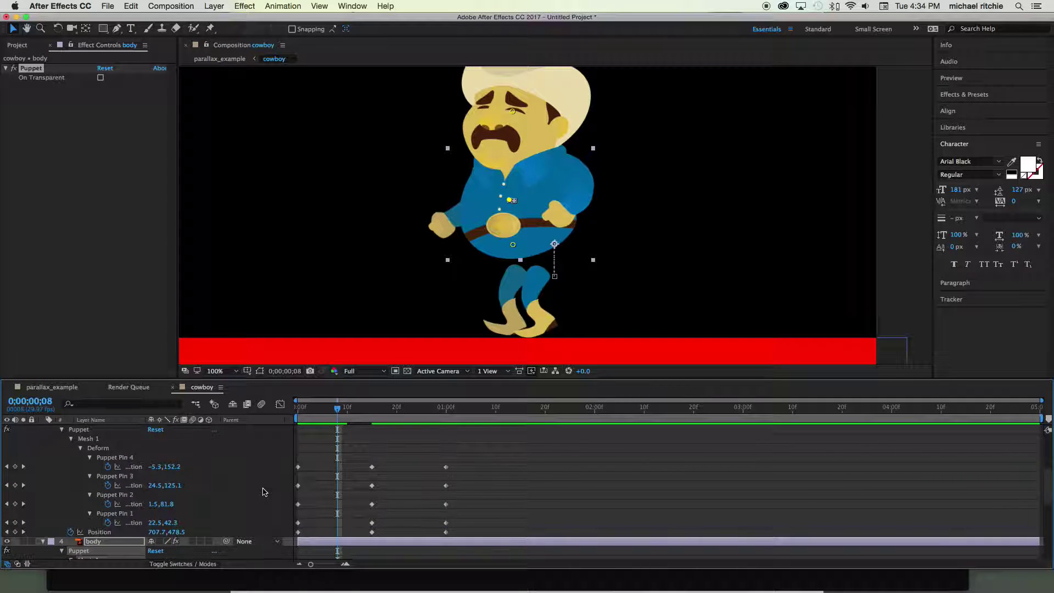
{"action": "scroll", "coordinate": [137, 466], "scroll_direction": "up", "scroll_amount": 3}
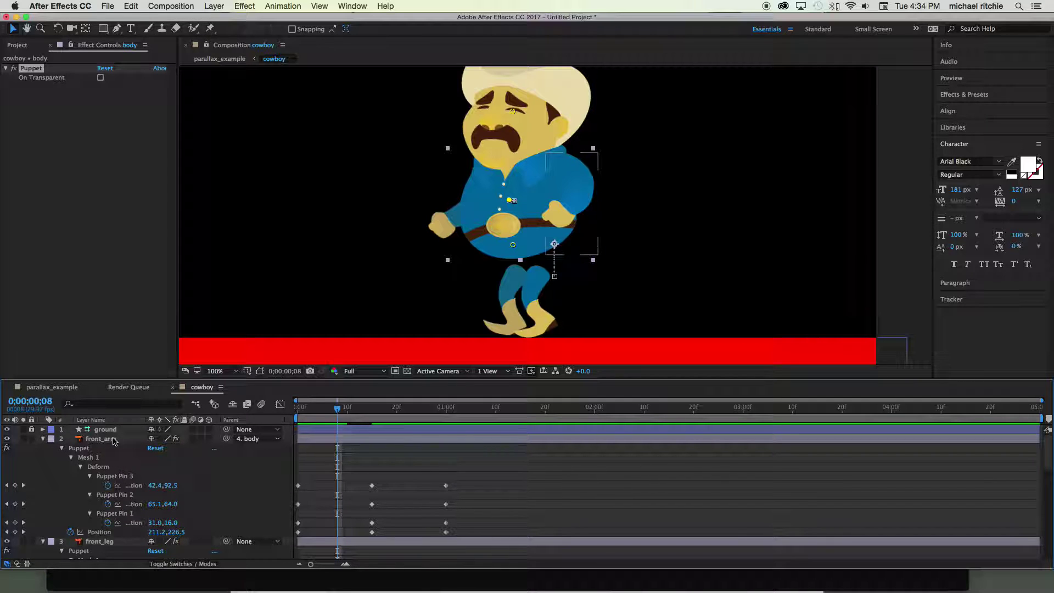
{"action": "scroll", "coordinate": [114, 441], "scroll_direction": "down", "scroll_amount": 2}
{"action": "left_click", "coordinate": [100, 504]}
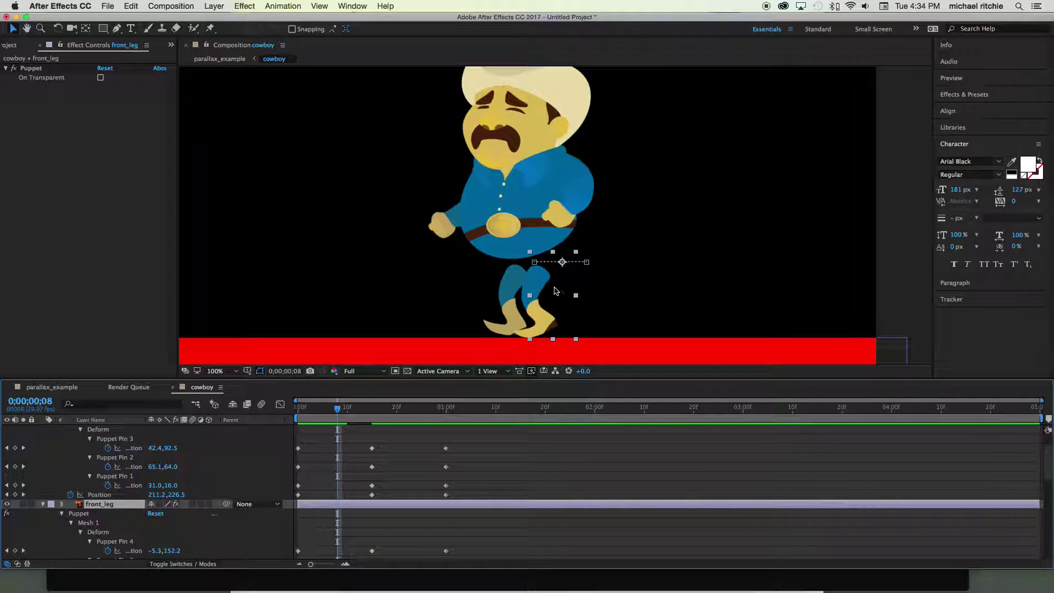
{"action": "scroll", "coordinate": [128, 513], "scroll_direction": "down", "scroll_amount": 3}
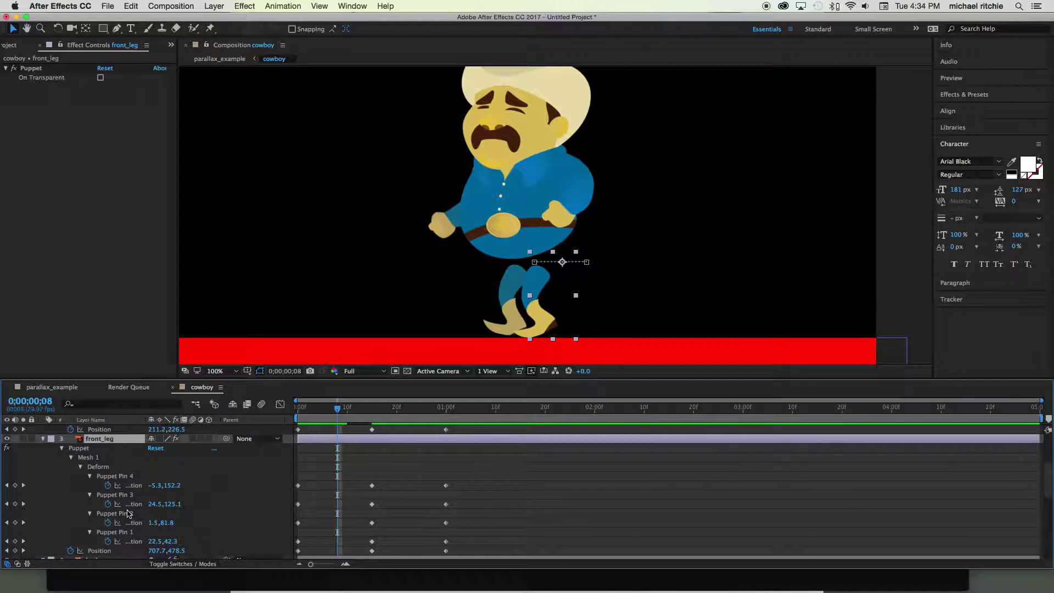
{"action": "left_click", "coordinate": [118, 476]}
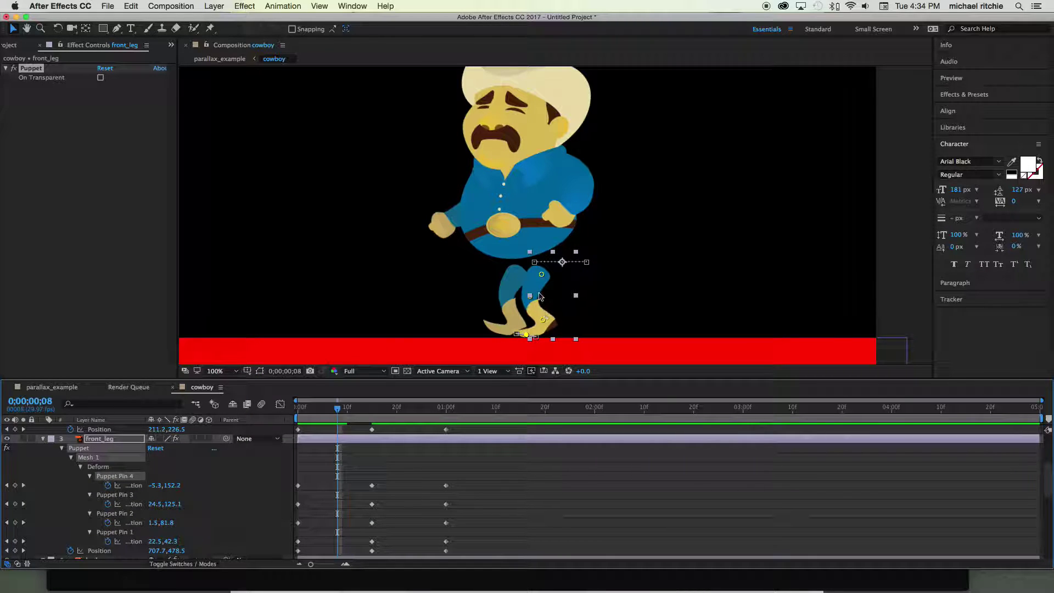
{"action": "scroll", "coordinate": [159, 530], "scroll_direction": "down", "scroll_amount": 1}
{"action": "left_click_drag", "start_coordinate": [162, 526], "coordinate": [176, 527]}
At frame 8, move front_leg Puppet Pins 1, 2 and 3 to about -17.5,-6.7; 7.5,63.8; 26.5,117.1 and its position to 745.7,478.5
{"action": "left_click", "coordinate": [113, 447]}
{"action": "left_click_drag", "start_coordinate": [553, 274], "coordinate": [532, 246]}
{"action": "mouse_move", "coordinate": [544, 297]}
{"action": "left_mouse_down"}
{"action": "mouse_move", "coordinate": [549, 288]}
{"action": "mouse_move", "coordinate": [556, 317]}
{"action": "mouse_move", "coordinate": [546, 286]}
{"action": "left_mouse_up"}
{"action": "left_click_drag", "start_coordinate": [532, 246], "coordinate": [533, 246]}
{"action": "left_click_drag", "start_coordinate": [157, 526], "coordinate": [167, 527]}
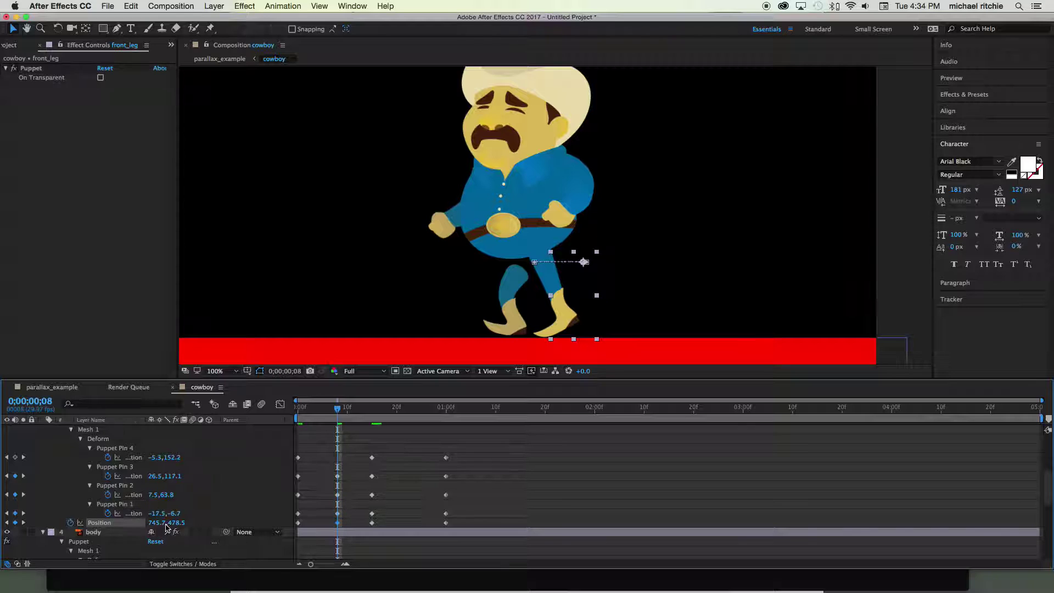
{"action": "left_click_drag", "start_coordinate": [314, 408], "coordinate": [336, 414]}
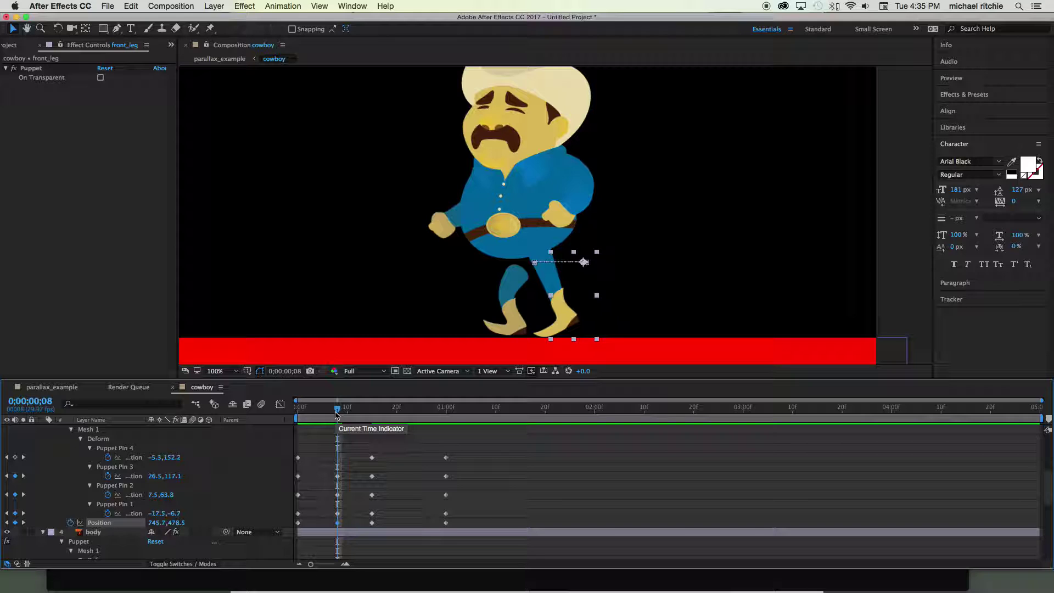
Examine the UP pose in the walk-cycle reference drawing in Chrome and return to After Effects
{"action": "key", "text": "super+Tab"}
{"action": "key", "text": "super+Tab"}
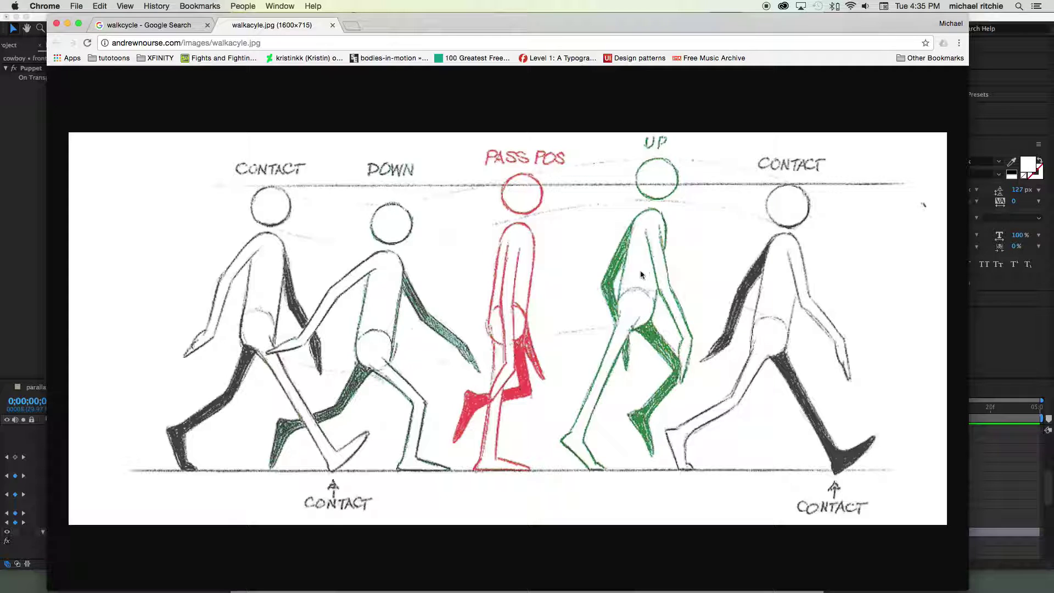
{"action": "key", "text": "super+Tab"}
{"action": "key", "text": "super+Tab"}
{"action": "key", "text": "super+shift+Tab"}
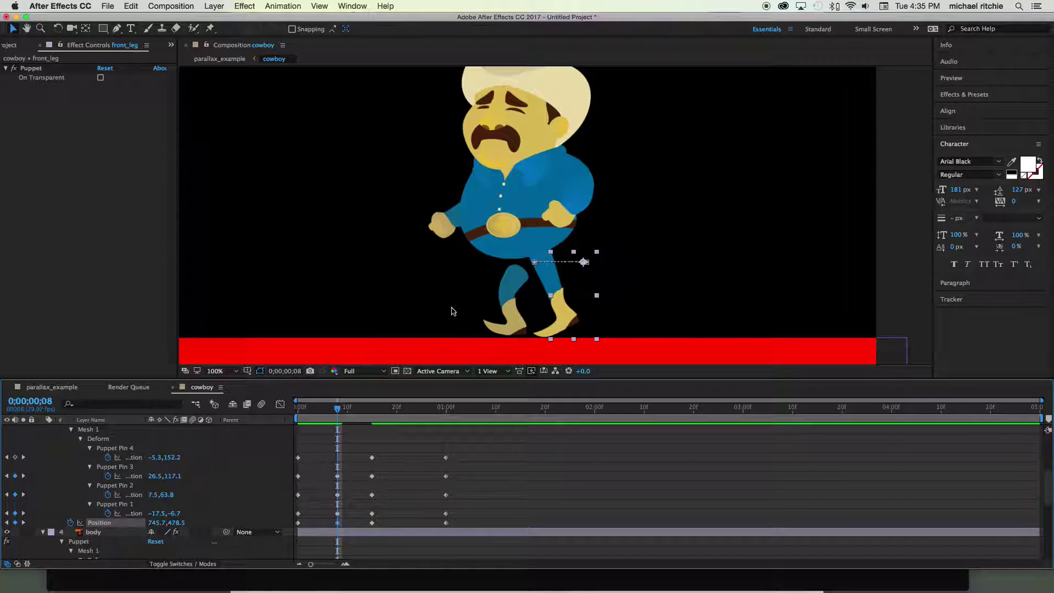
Move the rear_leg layer up and forward at frame 8 to position 598.1, 440.5
{"action": "scroll", "coordinate": [77, 499], "scroll_direction": "down", "scroll_amount": 8}
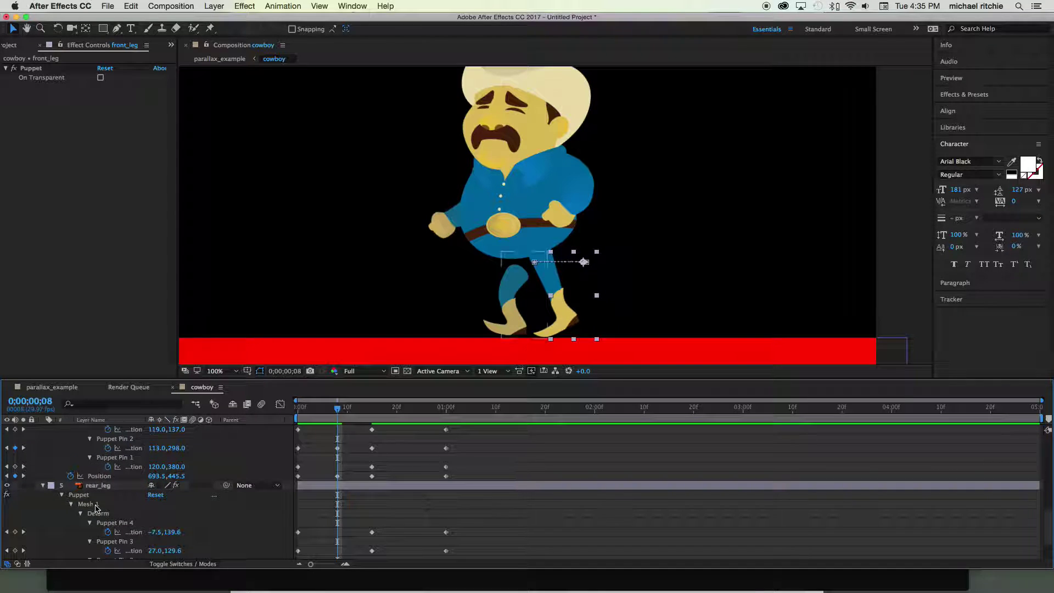
{"action": "left_click", "coordinate": [101, 433]}
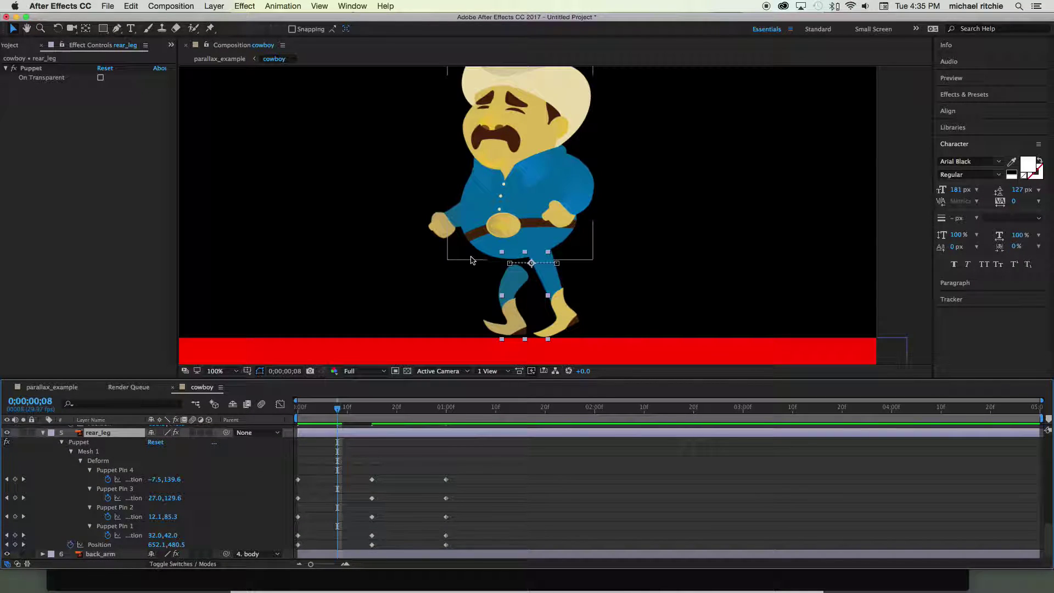
{"action": "left_click_drag", "start_coordinate": [516, 285], "coordinate": [485, 264]}
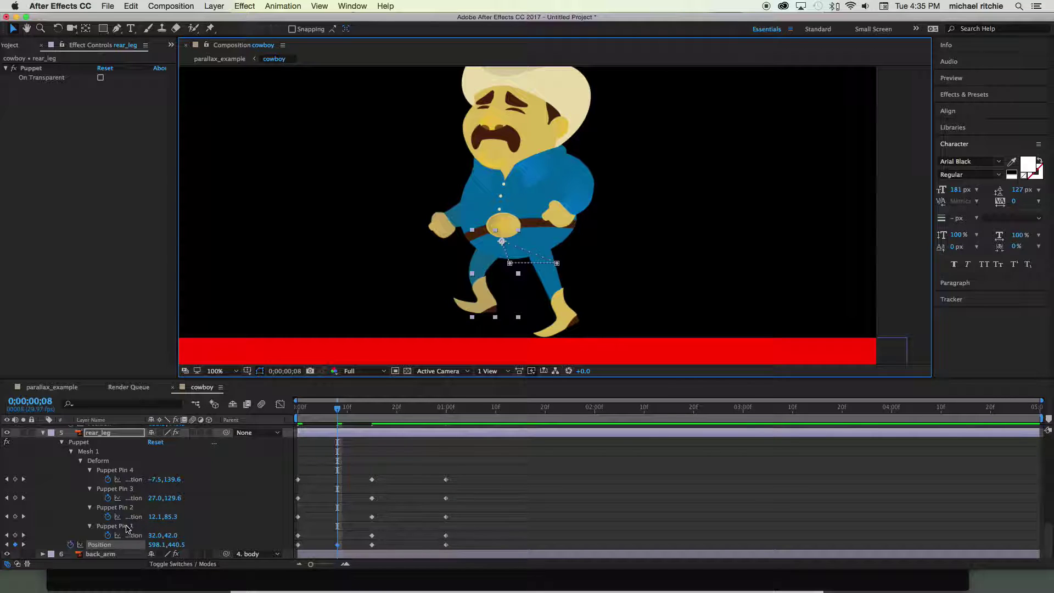
Pose the rear leg at frame 8 with Puppet Pins 1 to 4 at about 26,35; 3.1,82.3; 27,130.6; -4.5,161.6, and scrub the motion
{"action": "left_click", "coordinate": [115, 471]}
{"action": "left_click_drag", "start_coordinate": [464, 309], "coordinate": [466, 322]}
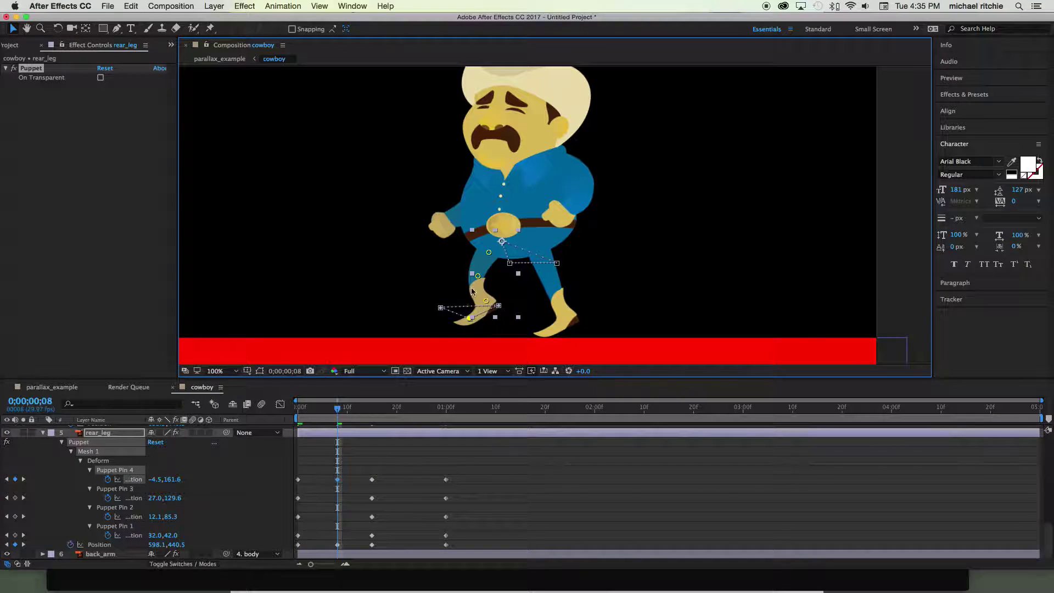
{"action": "left_click_drag", "start_coordinate": [476, 276], "coordinate": [486, 249]}
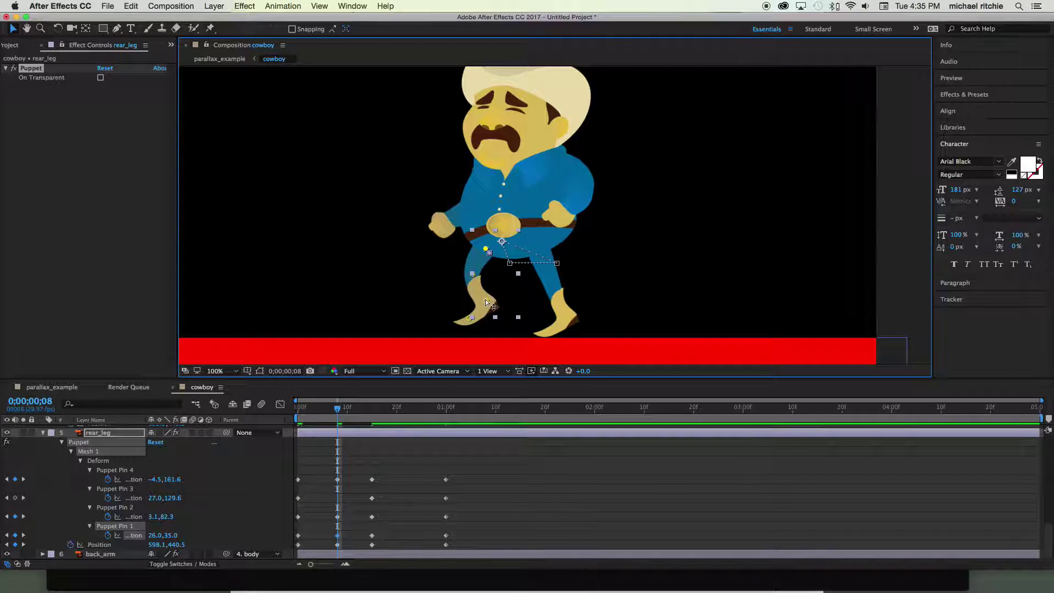
{"action": "left_click_drag", "start_coordinate": [485, 298], "coordinate": [484, 295]}
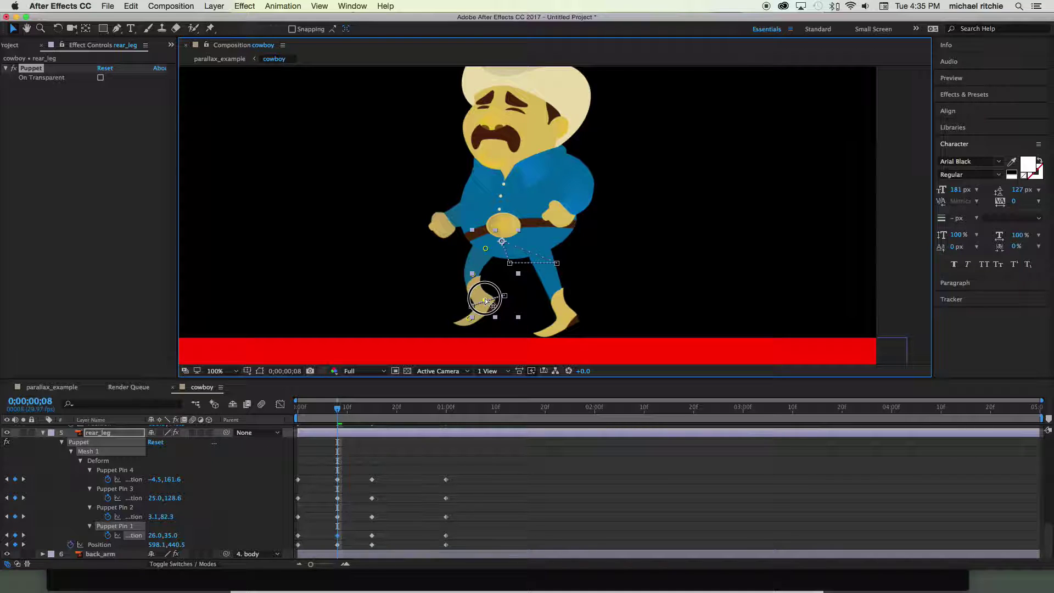
{"action": "left_click", "coordinate": [486, 299]}
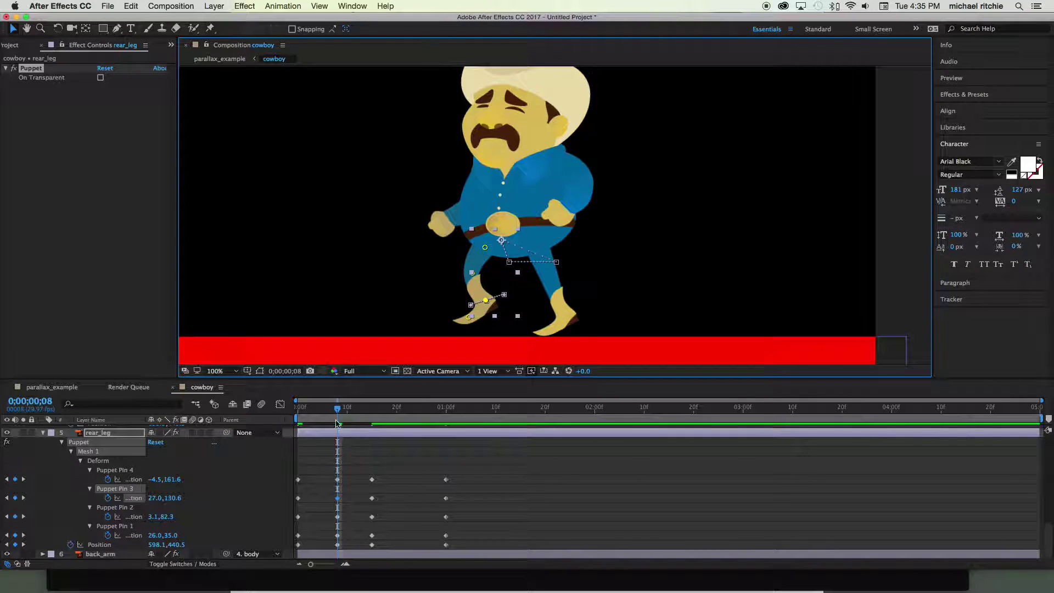
{"action": "left_click_drag", "start_coordinate": [337, 421], "coordinate": [308, 399]}
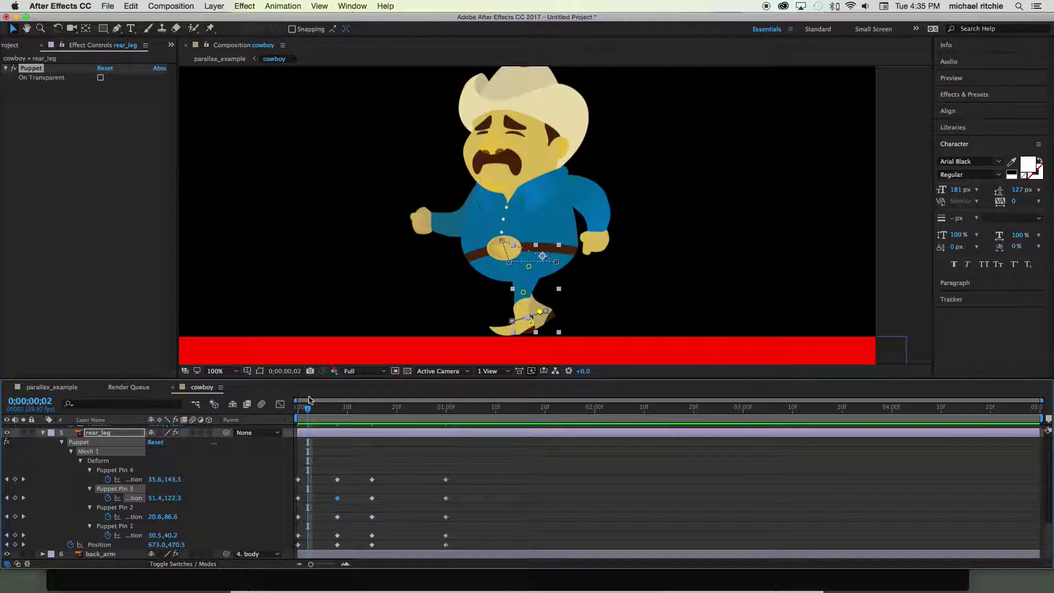
Check the limb positions against the walk-cycle reference drawing in Chrome and switch back to After Effects
{"action": "key", "text": "Tab"}
{"action": "key", "text": "super+Tab"}
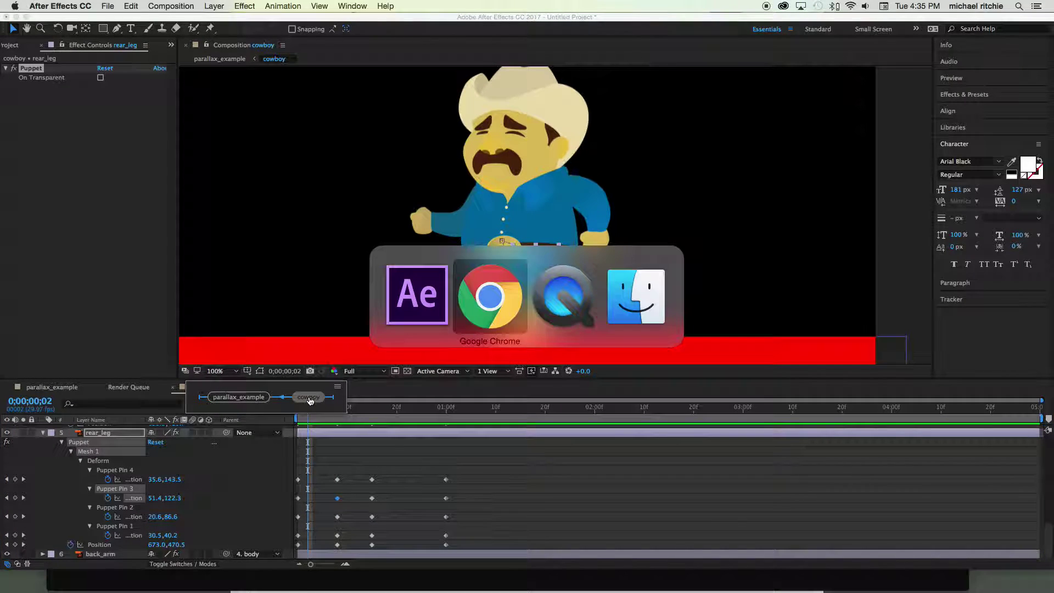
{"action": "key", "text": "super+Tab"}
{"action": "key", "text": "super+Tab"}
{"action": "key", "text": "super+Tab"}
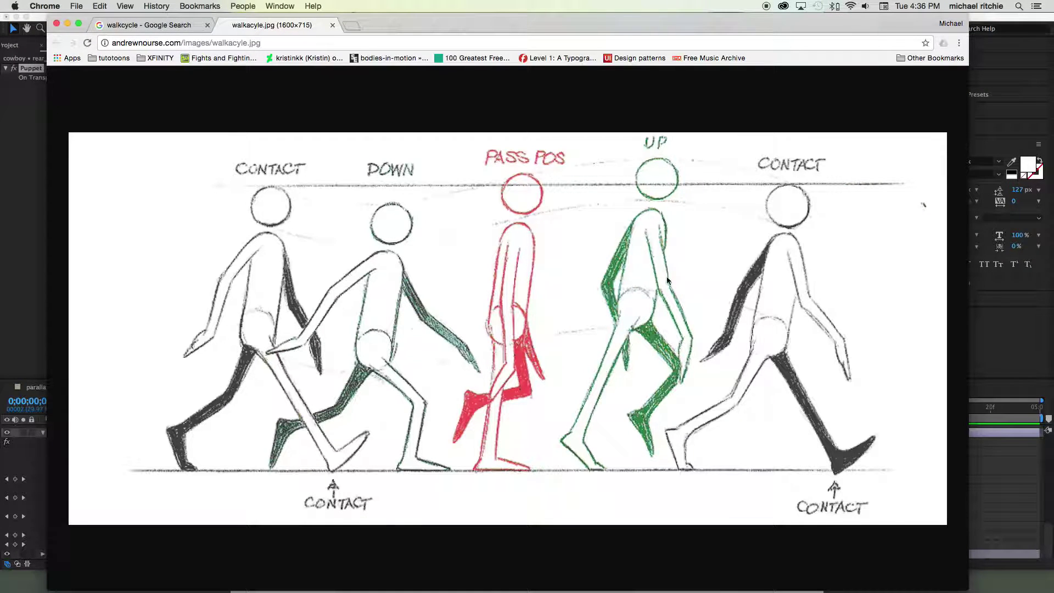
{"action": "key", "text": "super+Tab"}
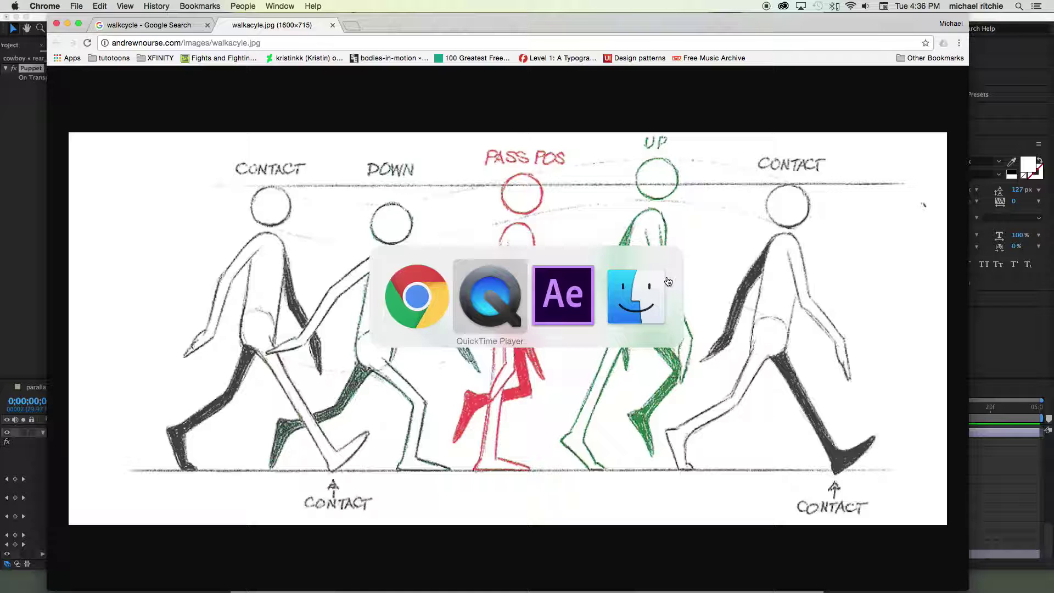
{"action": "key", "text": "super+Tab"}
Pose the front_arm at frame 8 with Puppet Pin 2 at about 52.1,71 and Puppet Pin 3 at about 40.4,113.5, and scrub the motion
{"action": "left_click_drag", "start_coordinate": [311, 411], "coordinate": [337, 409]}
{"action": "scroll", "coordinate": [192, 475], "scroll_direction": "up", "scroll_amount": 2}
{"action": "scroll", "coordinate": [192, 476], "scroll_direction": "up", "scroll_amount": 3}
{"action": "left_click", "coordinate": [126, 472]}
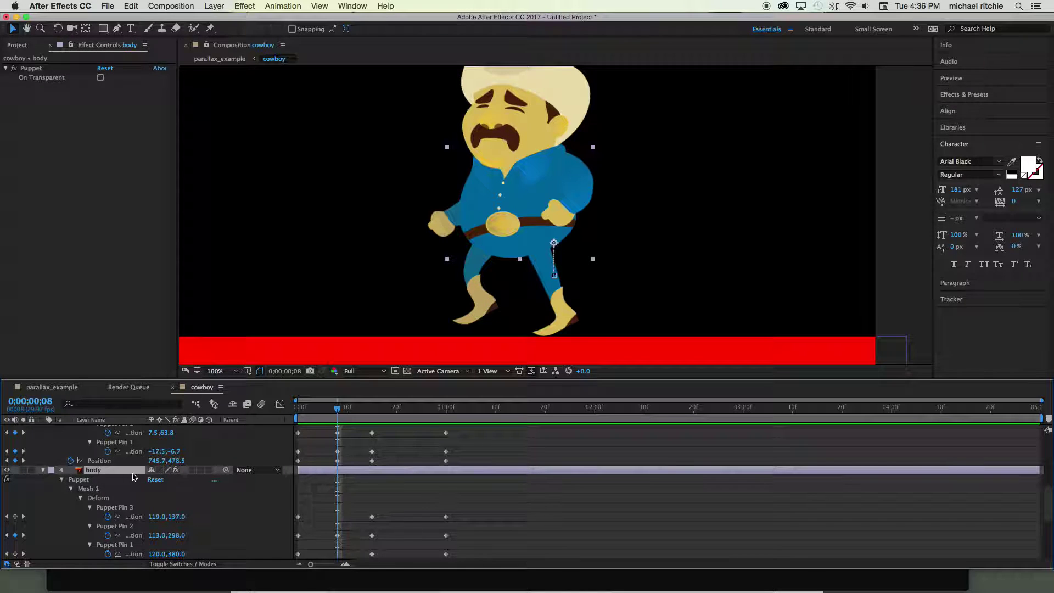
{"action": "left_click", "coordinate": [120, 506]}
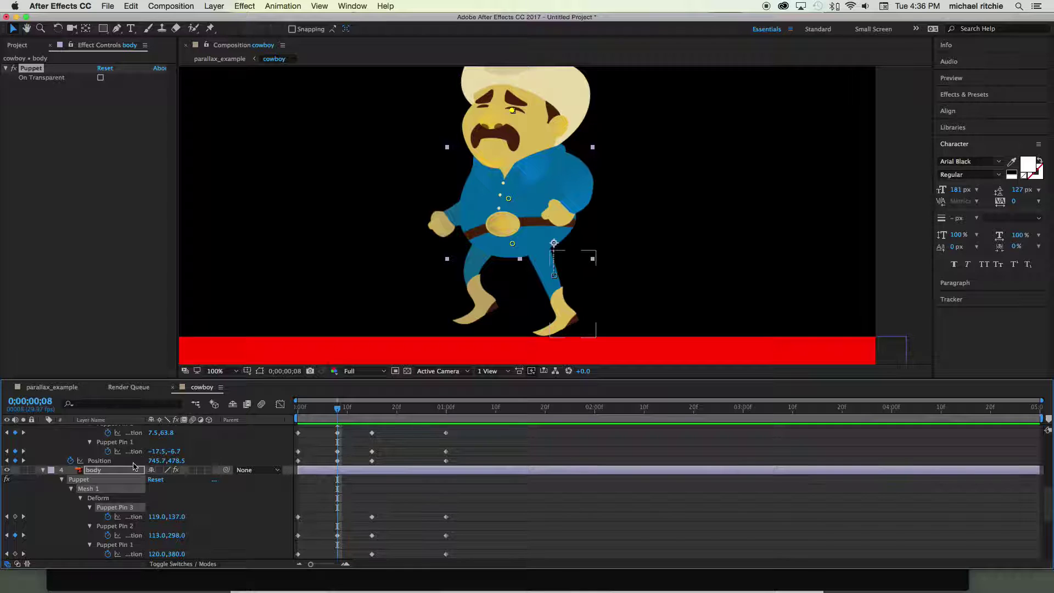
{"action": "scroll", "coordinate": [133, 464], "scroll_direction": "up", "scroll_amount": 3}
{"action": "scroll", "coordinate": [133, 465], "scroll_direction": "up", "scroll_amount": 5}
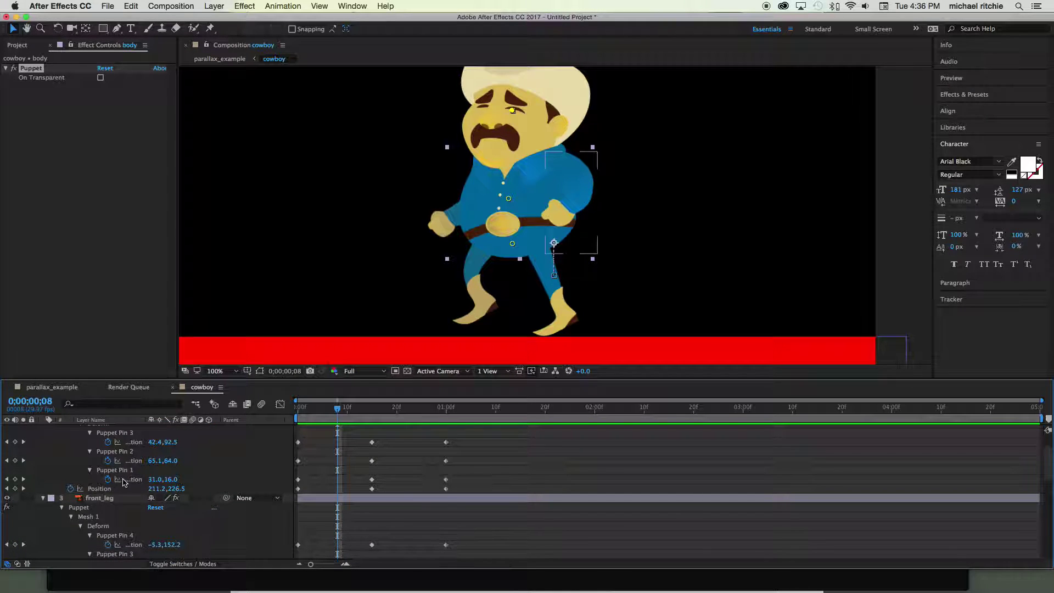
{"action": "left_click", "coordinate": [109, 477]}
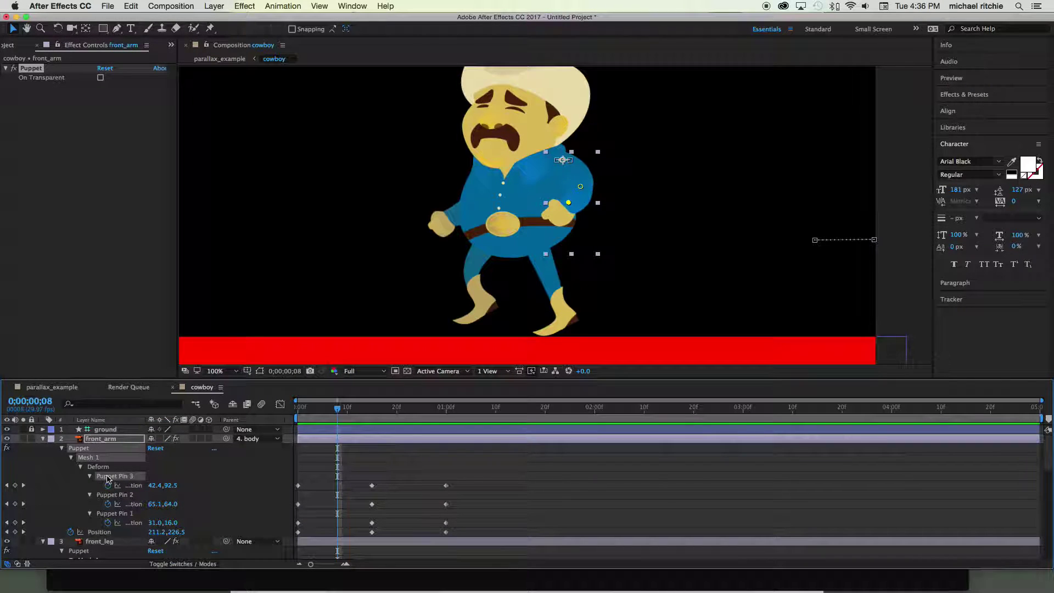
{"action": "mouse_move", "coordinate": [569, 203]}
{"action": "left_mouse_down"}
{"action": "mouse_move", "coordinate": [567, 215]}
{"action": "mouse_move", "coordinate": [573, 190]}
{"action": "left_mouse_up"}
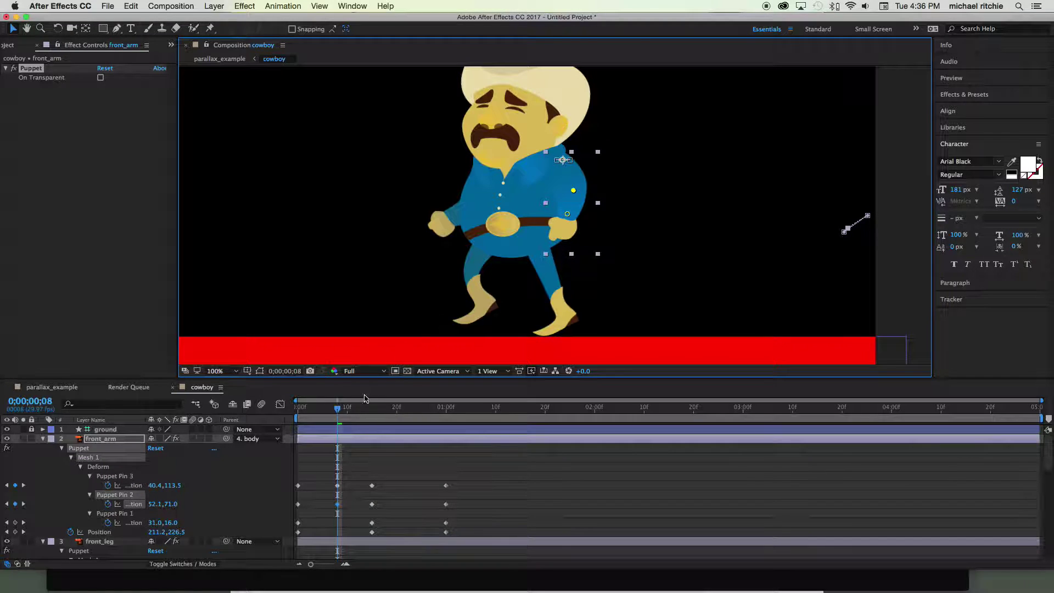
{"action": "mouse_move", "coordinate": [337, 410]}
{"action": "left_mouse_down"}
{"action": "mouse_move", "coordinate": [290, 413]}
{"action": "mouse_move", "coordinate": [336, 415]}
{"action": "left_mouse_up"}
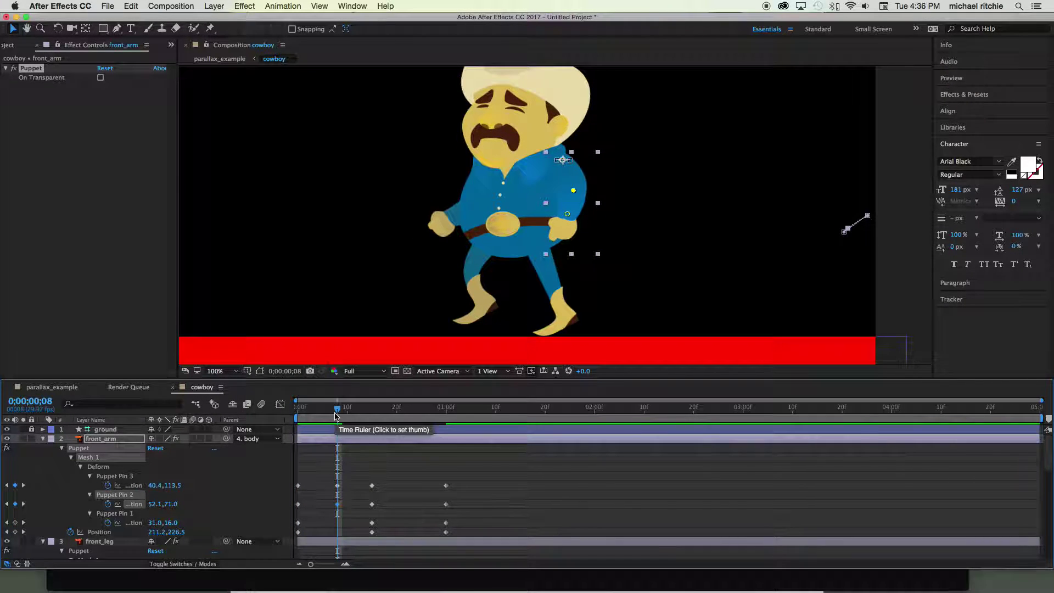
Pose the back_arm at frame 8 with Puppet Pin 2 at about 39.1,79.7 and Puppet Pin 3 at about -1.1,123.9, and scrub the motion
{"action": "scroll", "coordinate": [189, 523], "scroll_direction": "down", "scroll_amount": 5}
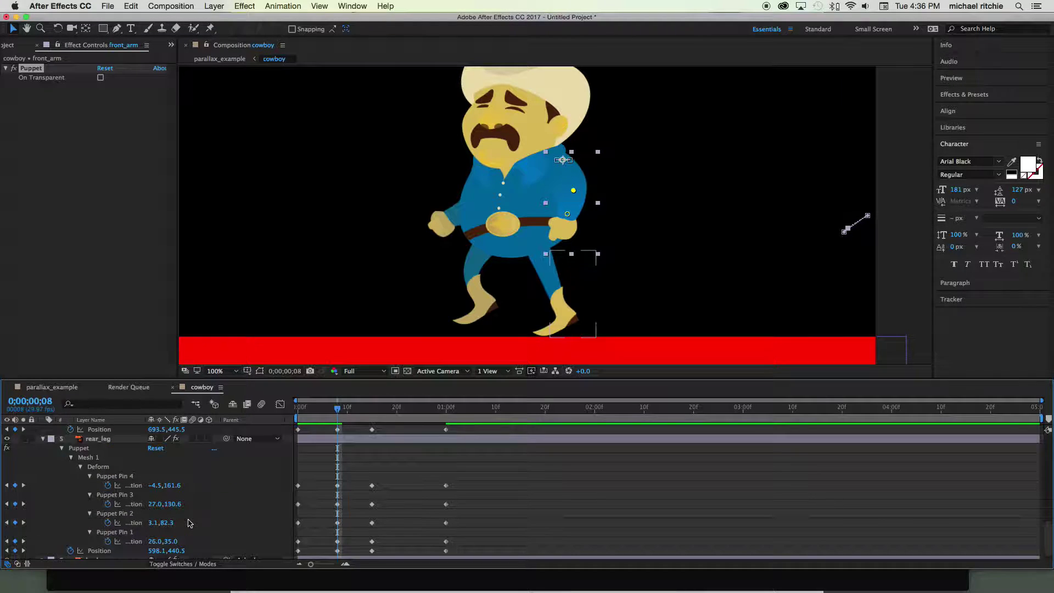
{"action": "left_click", "coordinate": [100, 554]}
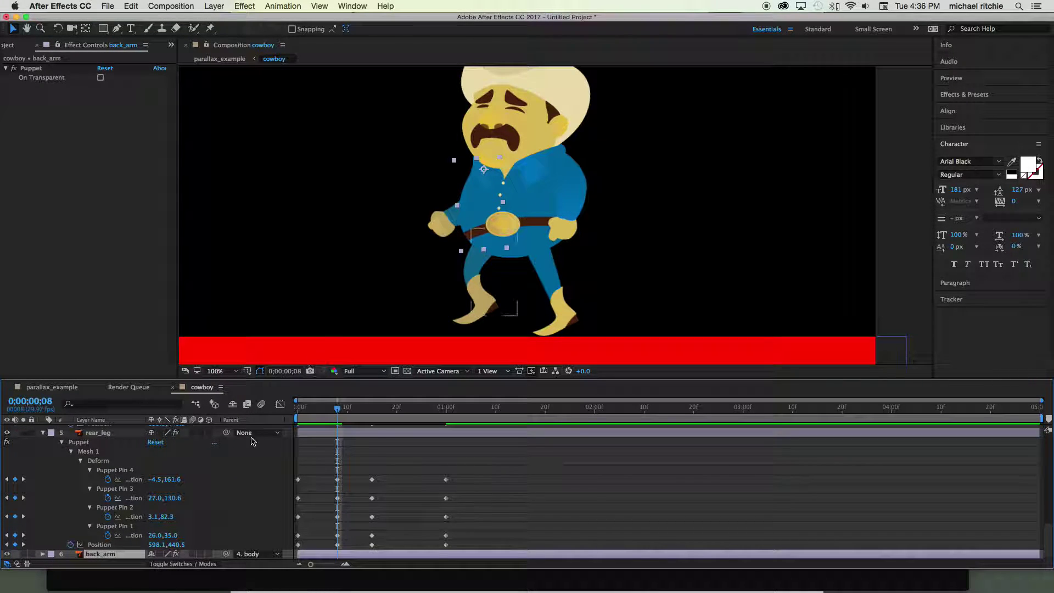
{"action": "left_click", "coordinate": [30, 68]}
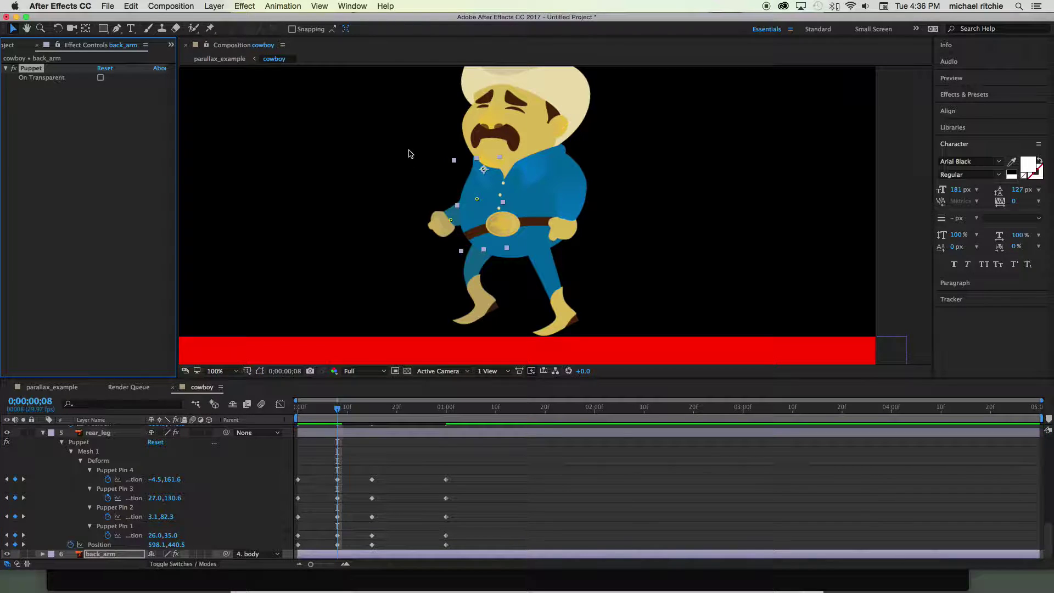
{"action": "left_click", "coordinate": [450, 222]}
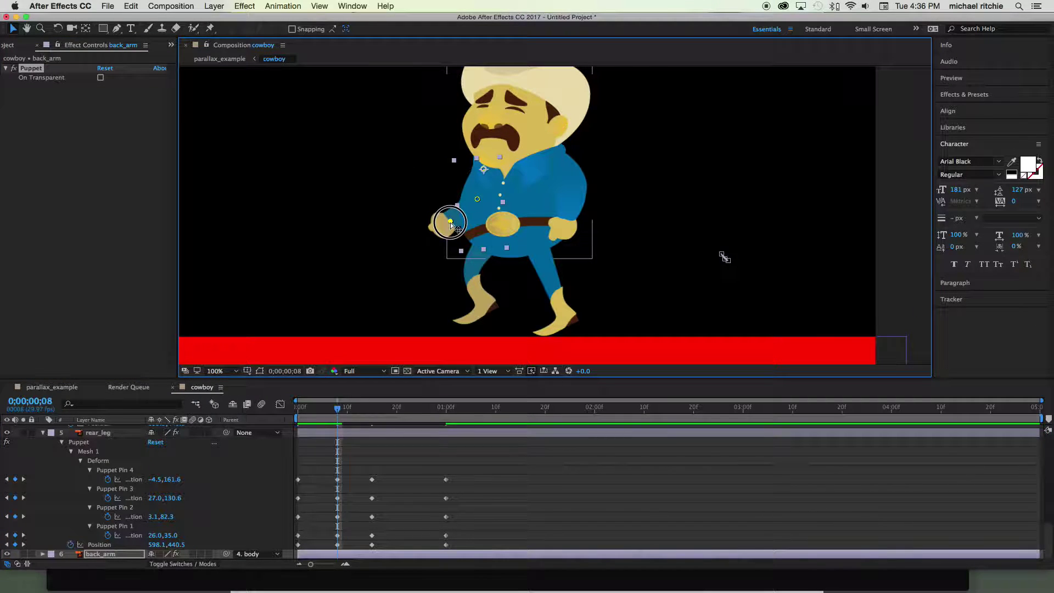
{"action": "left_click", "coordinate": [477, 200]}
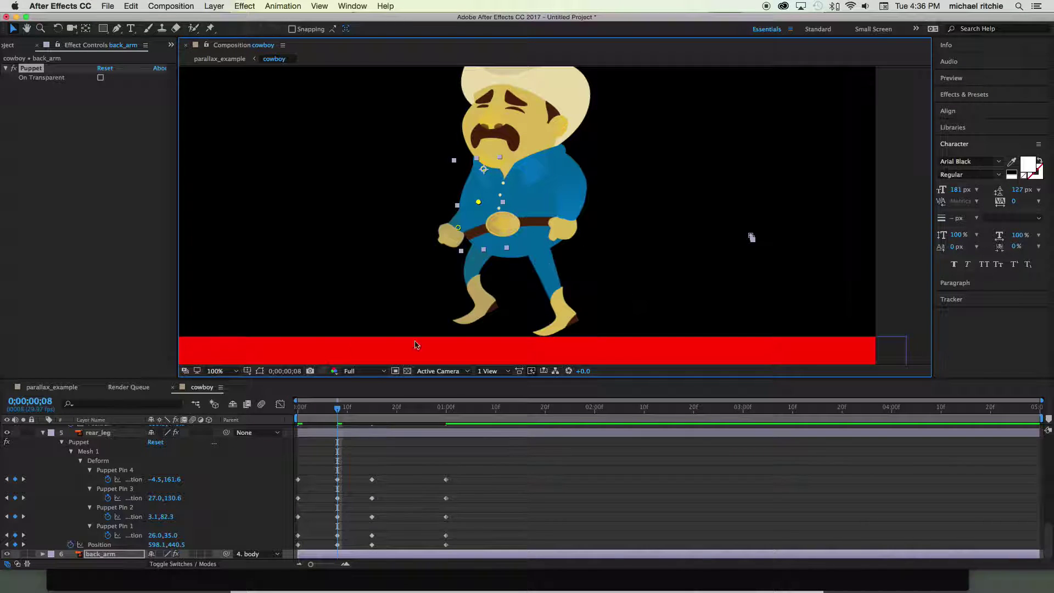
{"action": "mouse_move", "coordinate": [340, 409]}
{"action": "left_mouse_down"}
{"action": "mouse_move", "coordinate": [288, 411]}
{"action": "mouse_move", "coordinate": [419, 420]}
{"action": "mouse_move", "coordinate": [341, 420]}
{"action": "left_mouse_up"}
Enlarge the timeline to fill the workspace and reveal the keyframed properties of the back_arm layer
{"action": "scroll", "coordinate": [354, 504], "scroll_direction": "up", "scroll_amount": 10}
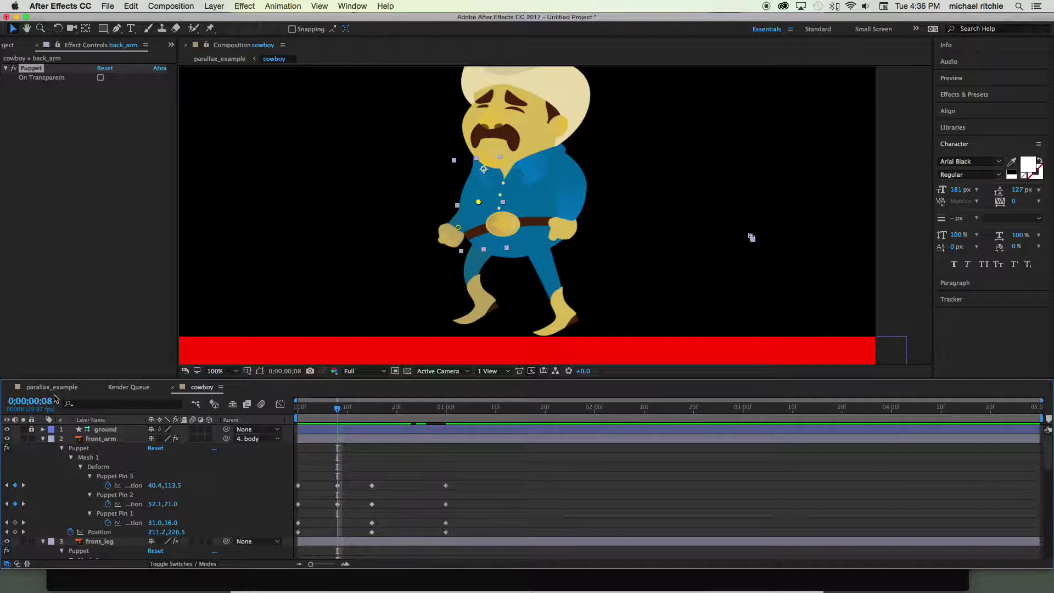
{"action": "key", "text": "grave"}
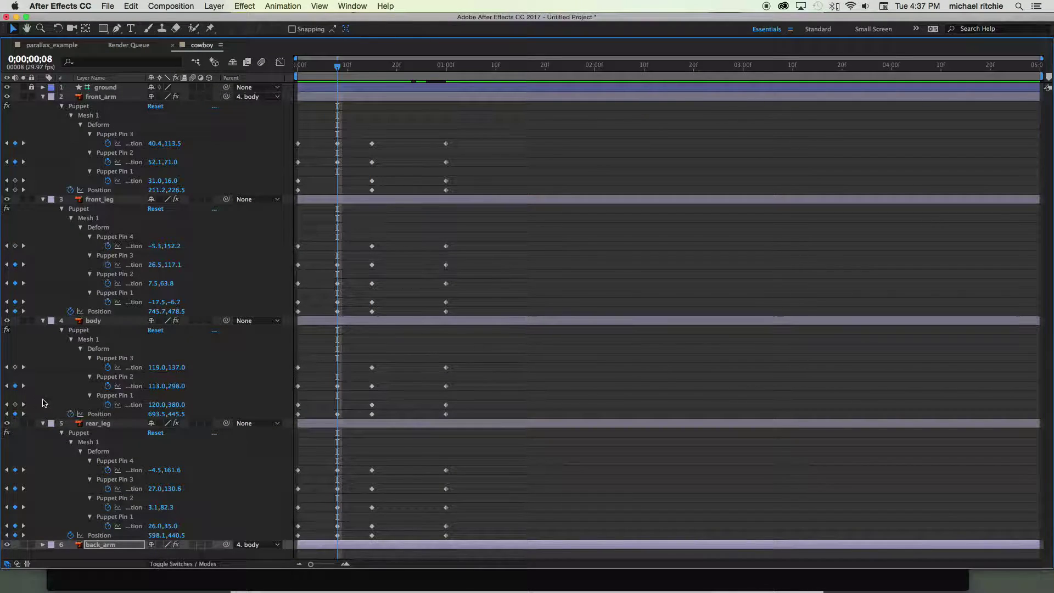
{"action": "left_click", "coordinate": [117, 546]}
{"action": "key", "text": "u"}
{"action": "scroll", "coordinate": [132, 510], "scroll_direction": "down", "scroll_amount": 3}
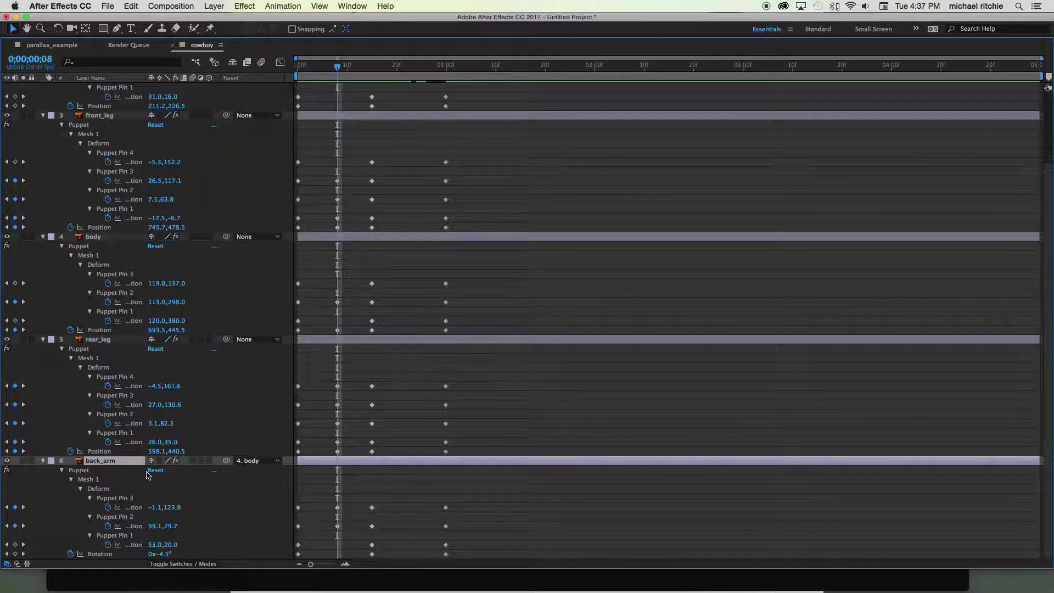
{"action": "scroll", "coordinate": [147, 476], "scroll_direction": "up", "scroll_amount": 3}
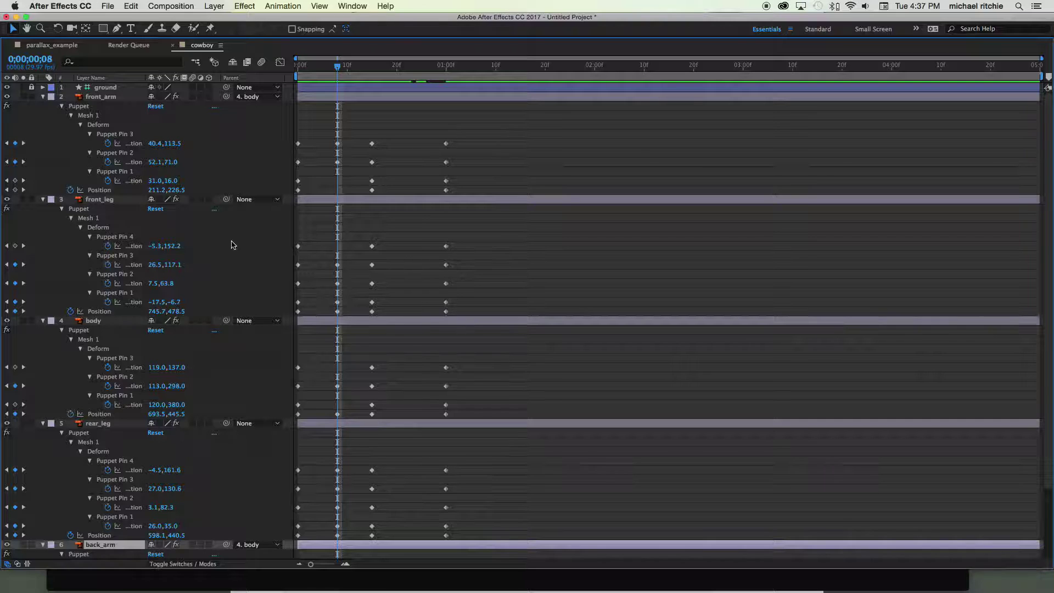
Copy the front_arm keyframes of Puppet Pins 2 and 3 from frame 8 to frame 23
{"action": "left_click", "coordinate": [127, 94]}
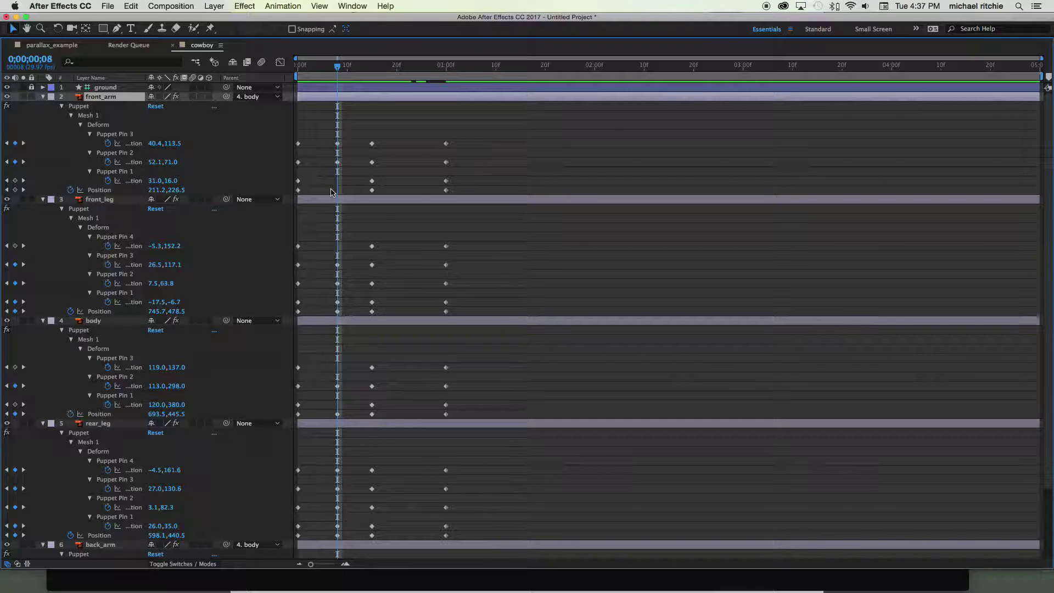
{"action": "left_click_drag", "start_coordinate": [332, 136], "coordinate": [347, 179]}
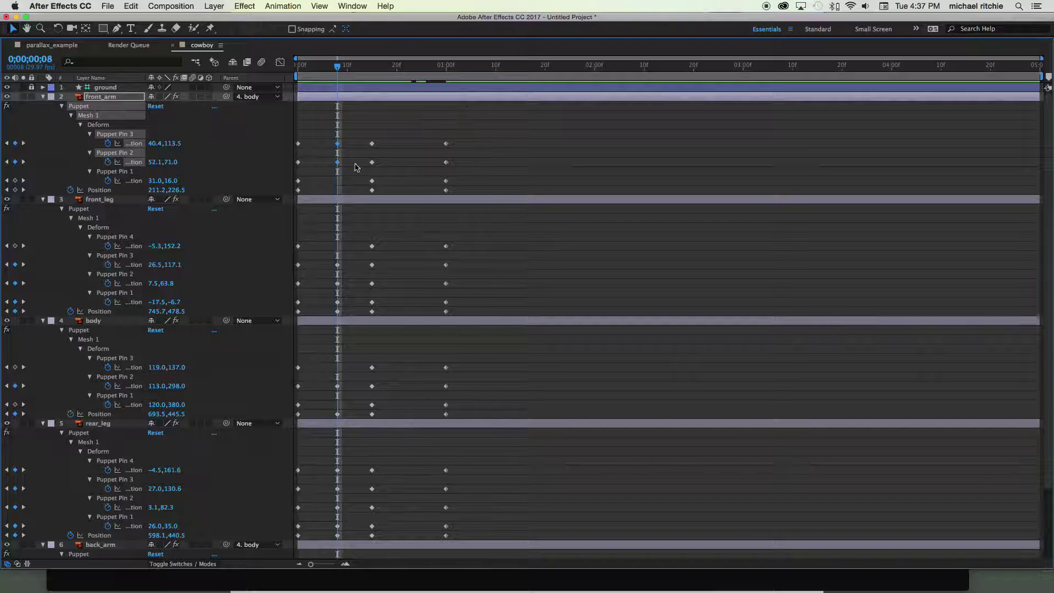
{"action": "mouse_move", "coordinate": [413, 72]}
{"action": "left_mouse_down"}
{"action": "mouse_move", "coordinate": [372, 69]}
{"action": "mouse_move", "coordinate": [414, 70]}
{"action": "left_mouse_up"}
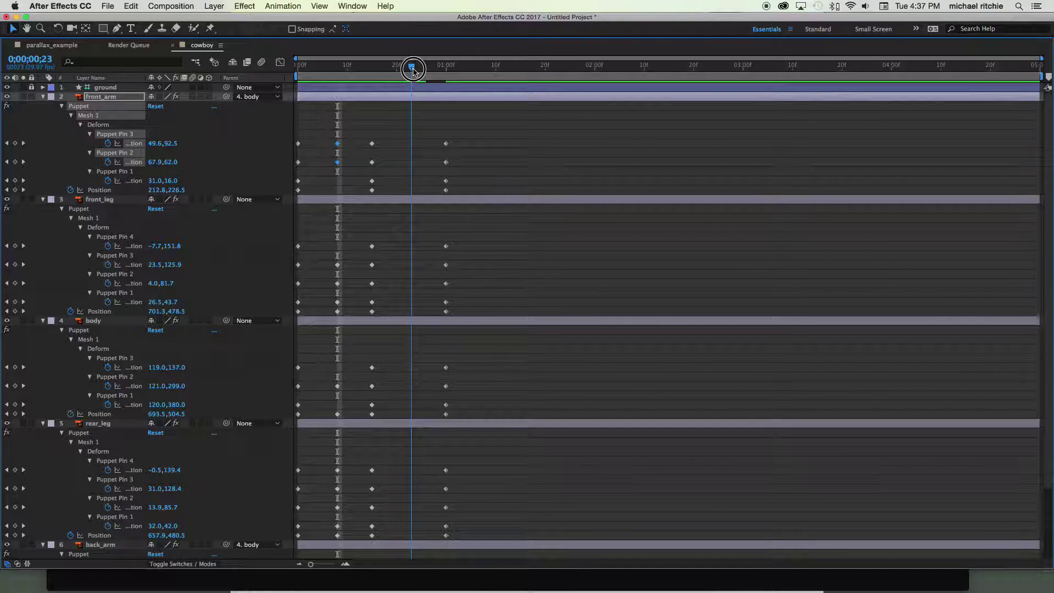
{"action": "left_click_drag", "start_coordinate": [413, 70], "coordinate": [413, 70]}
{"action": "key", "text": "super+v"}
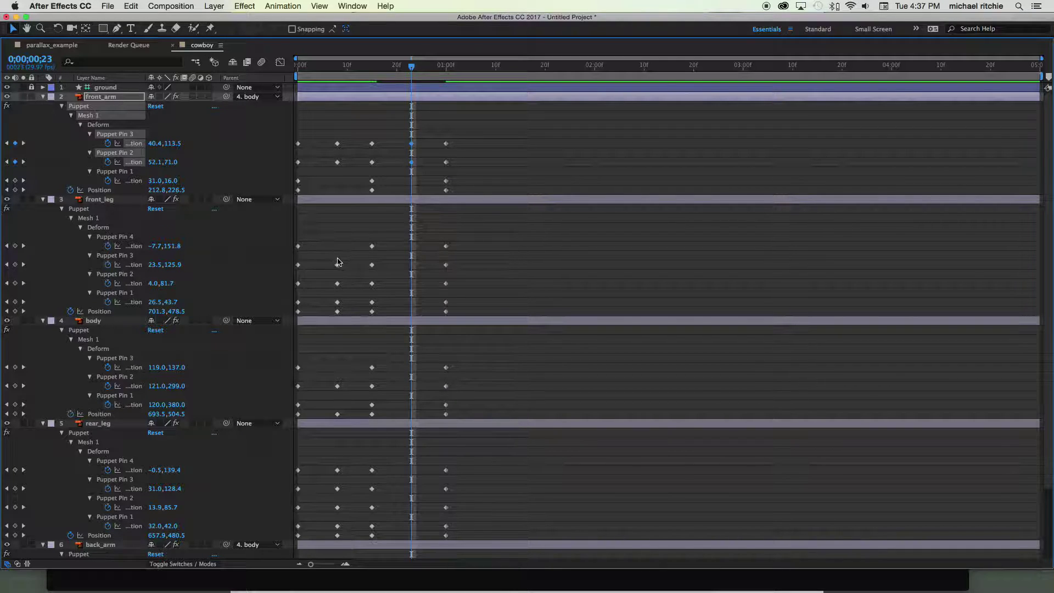
Copy the front_leg keyframes of Puppet Pins 1 to 3 and Position from frame 8 to frame 23
{"action": "left_click_drag", "start_coordinate": [329, 259], "coordinate": [345, 316]}
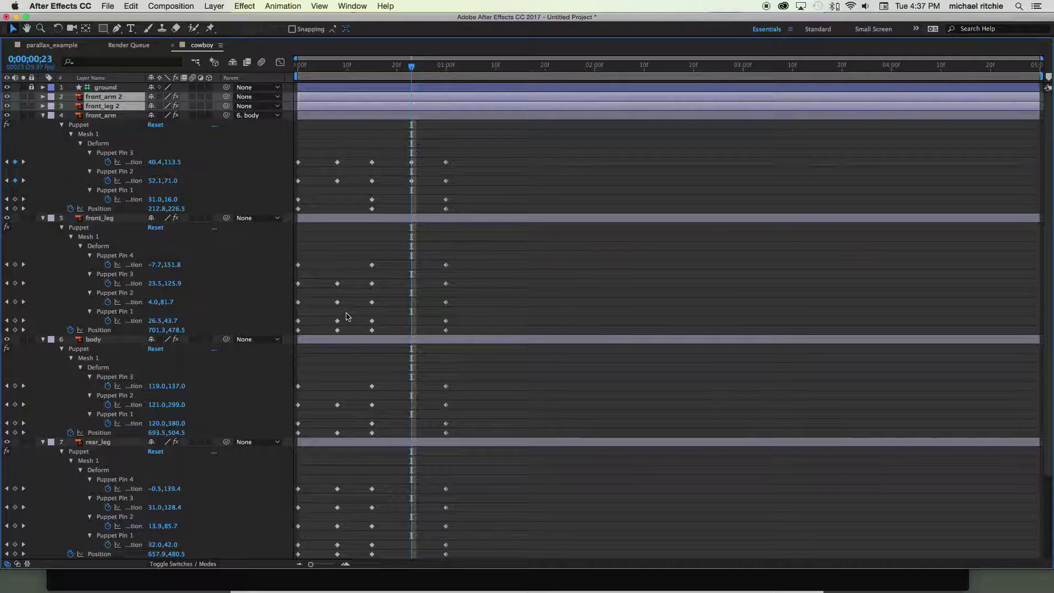
{"action": "left_click", "coordinate": [360, 222]}
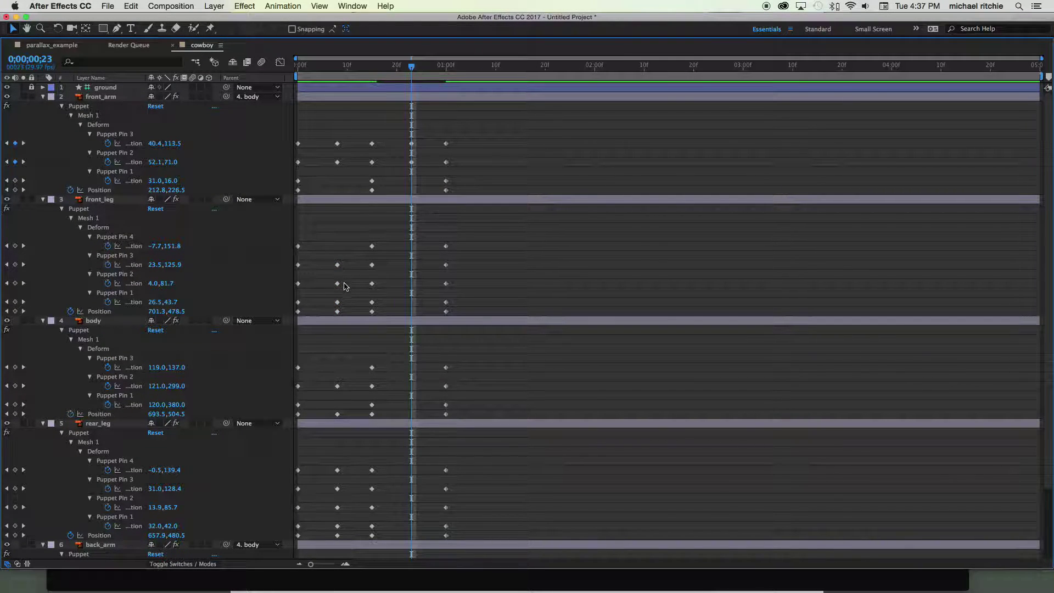
{"action": "left_click_drag", "start_coordinate": [330, 256], "coordinate": [348, 316]}
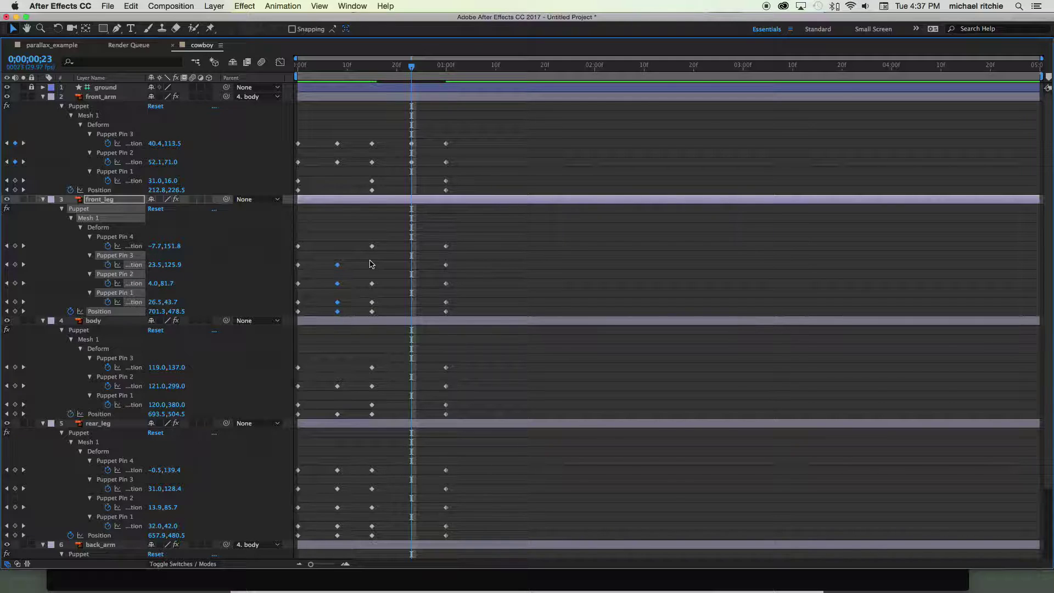
{"action": "key", "text": "ctrl+c"}
{"action": "key", "text": "ctrl+v"}
Copy the body keyframes of Puppet Pin 2 and Position from frame 8 to frame 23
{"action": "left_click_drag", "start_coordinate": [327, 362], "coordinate": [344, 415]}
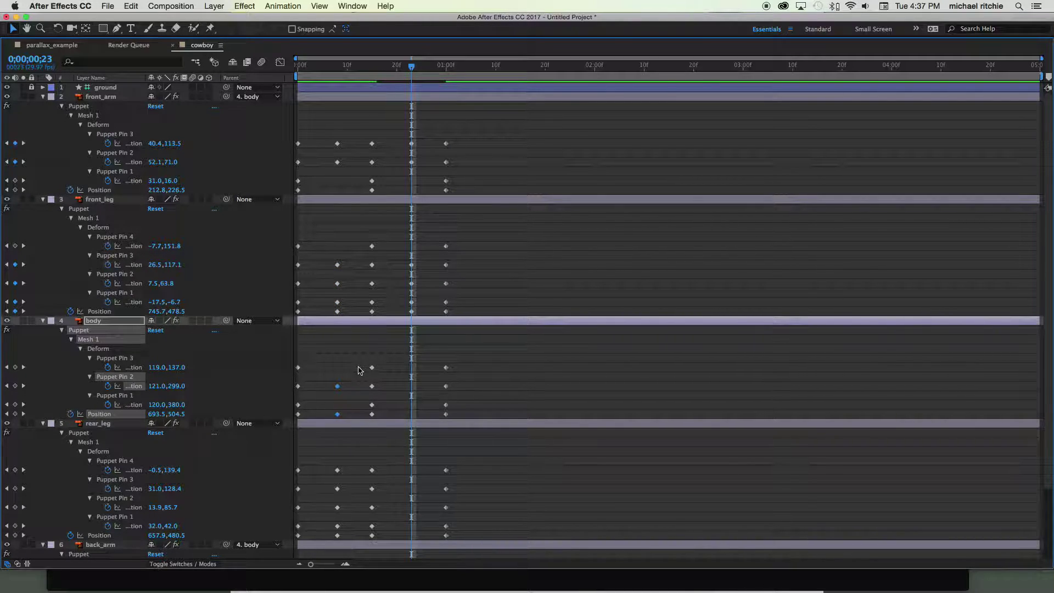
{"action": "scroll", "coordinate": [359, 370], "scroll_direction": "down", "scroll_amount": 3}
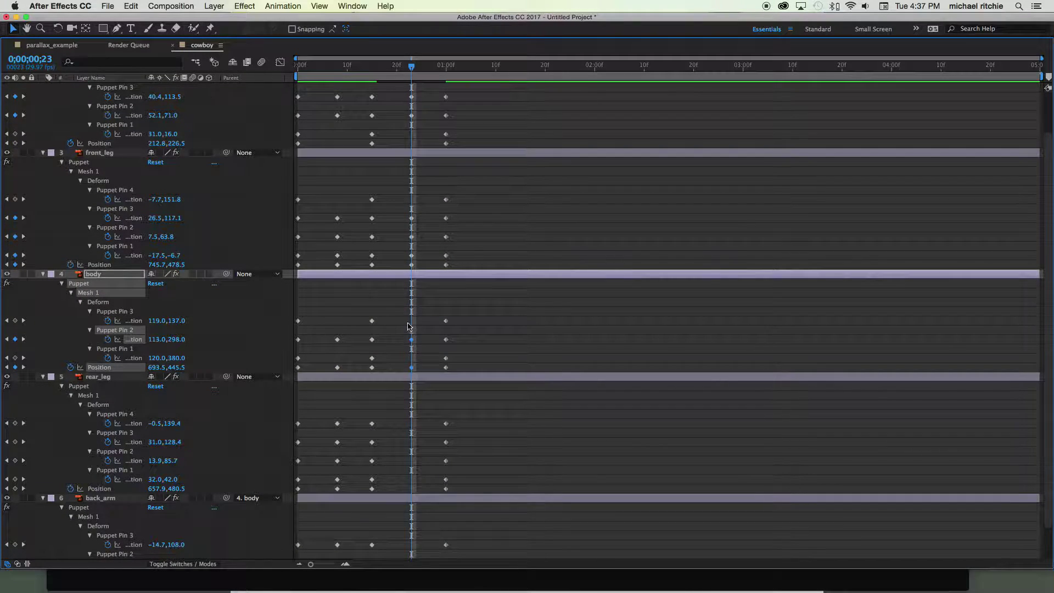
{"action": "scroll", "coordinate": [384, 306], "scroll_direction": "up", "scroll_amount": 3}
{"action": "scroll", "coordinate": [324, 242], "scroll_direction": "down", "scroll_amount": 5}
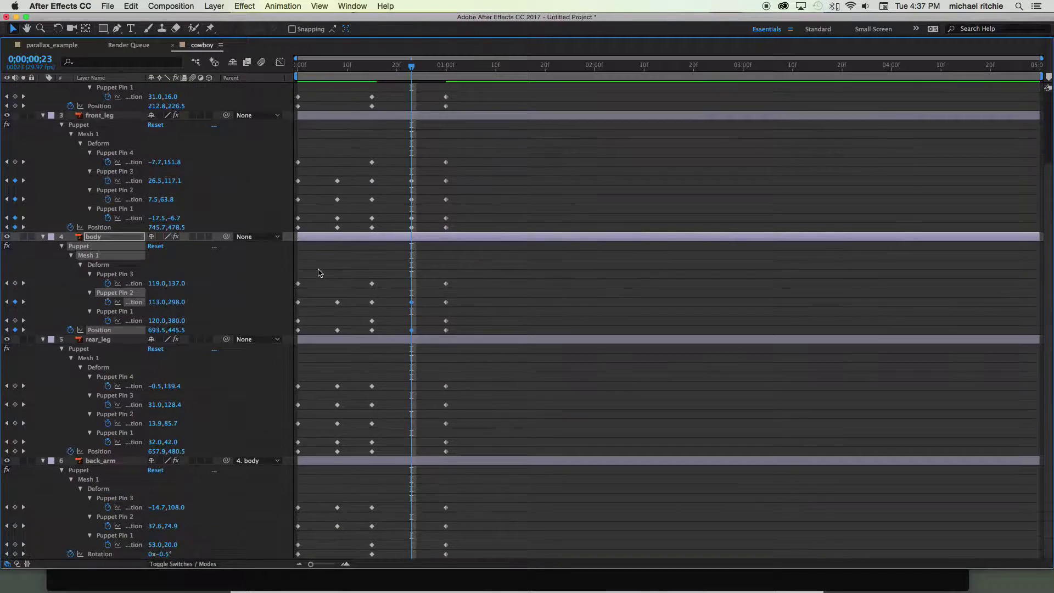
Copy the frame 8 keyframes of the rear_leg pins and Position and of back_arm Puppet Pins 2 and 3 to frame 23
{"action": "left_click_drag", "start_coordinate": [322, 376], "coordinate": [350, 453]}
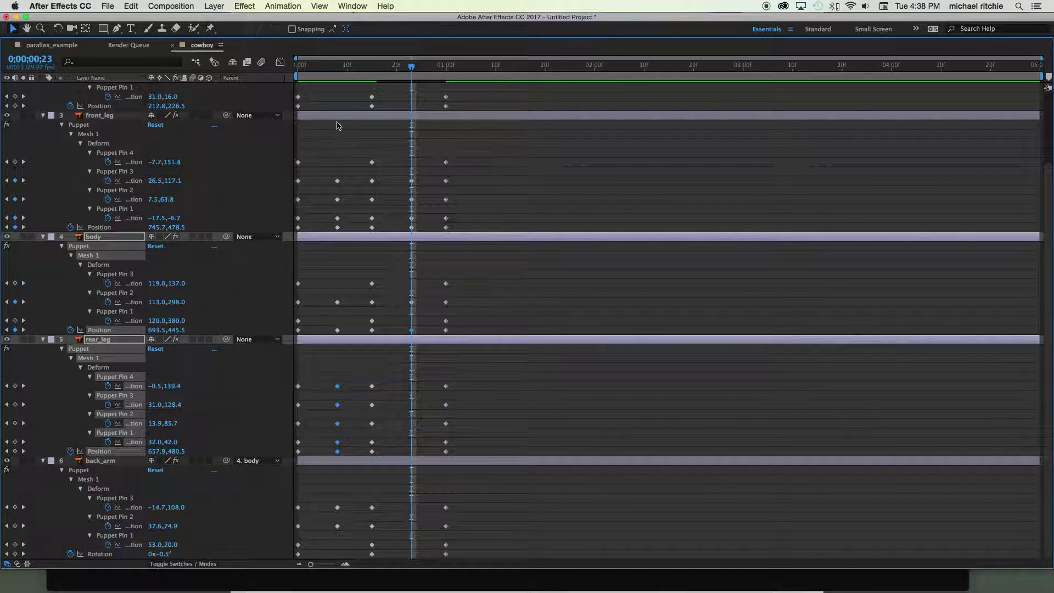
{"action": "left_click_drag", "start_coordinate": [331, 372], "coordinate": [351, 459]}
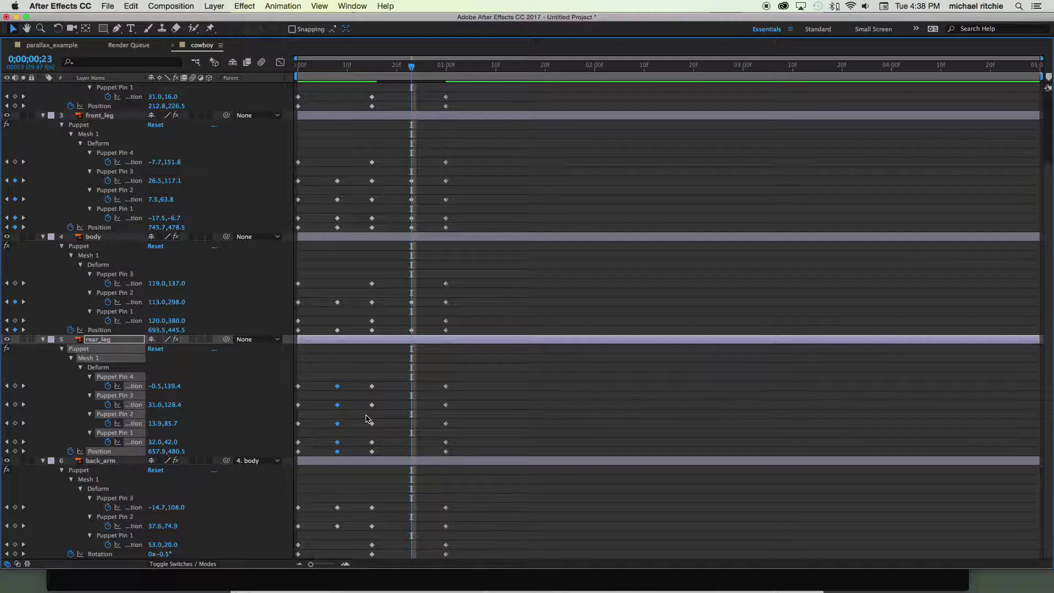
{"action": "left_click_drag", "start_coordinate": [326, 496], "coordinate": [344, 545]}
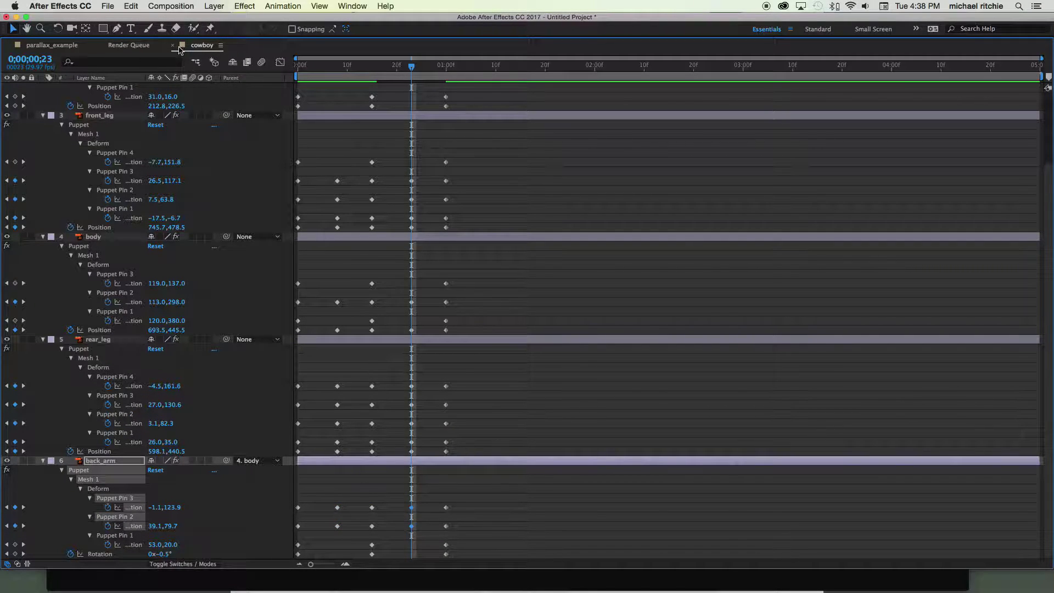
Restore the timeline to its normal size and scrub the walk around frame 23 to review the copied poses
{"action": "scroll", "coordinate": [399, 321], "scroll_direction": "up", "scroll_amount": 3}
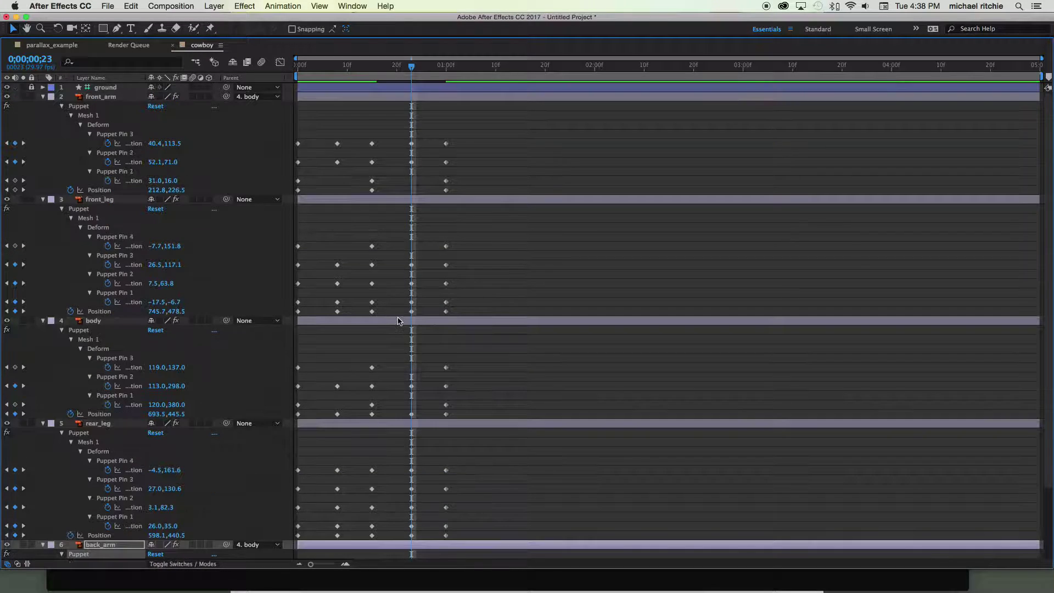
{"action": "key", "text": "grave"}
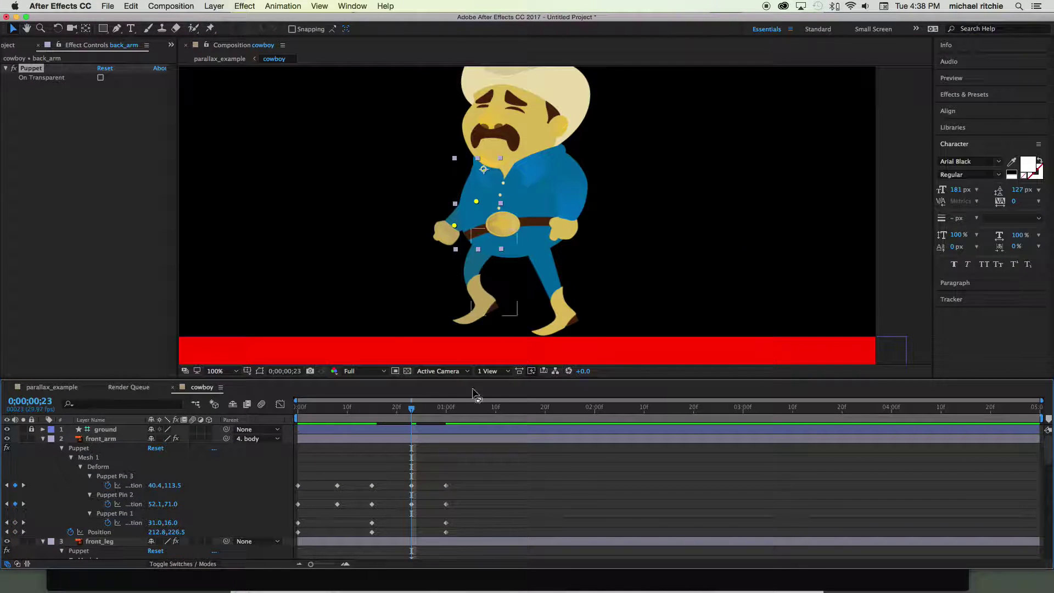
{"action": "mouse_move", "coordinate": [412, 410]}
{"action": "left_mouse_down"}
{"action": "mouse_move", "coordinate": [288, 412]}
{"action": "mouse_move", "coordinate": [455, 423]}
{"action": "mouse_move", "coordinate": [412, 423]}
{"action": "left_mouse_up"}
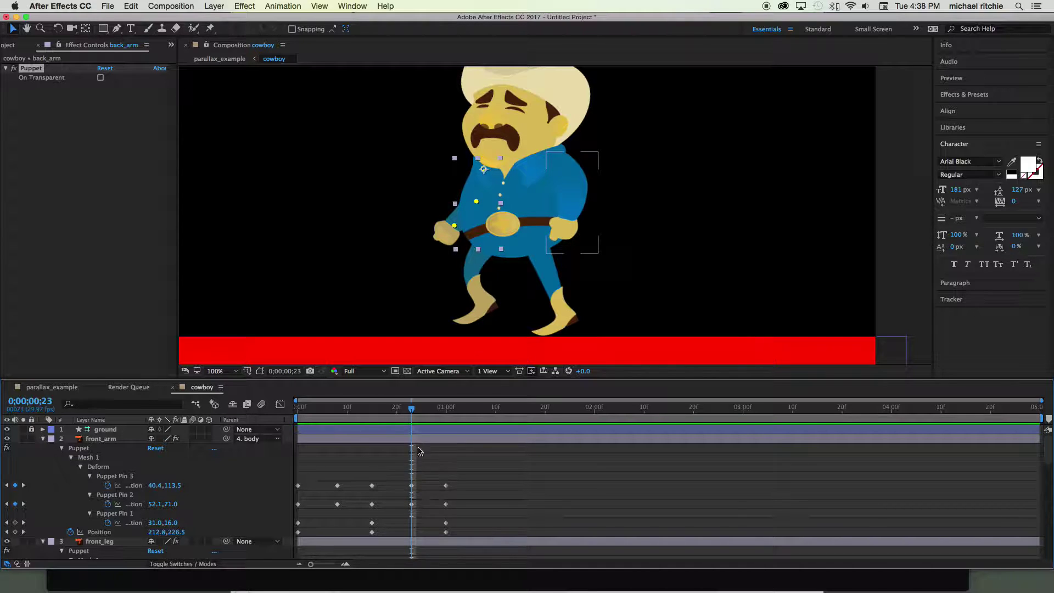
{"action": "mouse_move", "coordinate": [411, 408]}
{"action": "left_mouse_down"}
{"action": "mouse_move", "coordinate": [287, 406]}
{"action": "mouse_move", "coordinate": [446, 418]}
{"action": "mouse_move", "coordinate": [413, 420]}
{"action": "left_mouse_up"}
Shift the front_leg layer backward at frame 23 to position 685.7, 478.5
{"action": "scroll", "coordinate": [490, 321], "scroll_direction": "down", "scroll_amount": 2}
{"action": "scroll", "coordinate": [492, 318], "scroll_direction": "up", "scroll_amount": 2}
{"action": "scroll", "coordinate": [187, 522], "scroll_direction": "down", "scroll_amount": 2}
{"action": "left_click", "coordinate": [102, 503]}
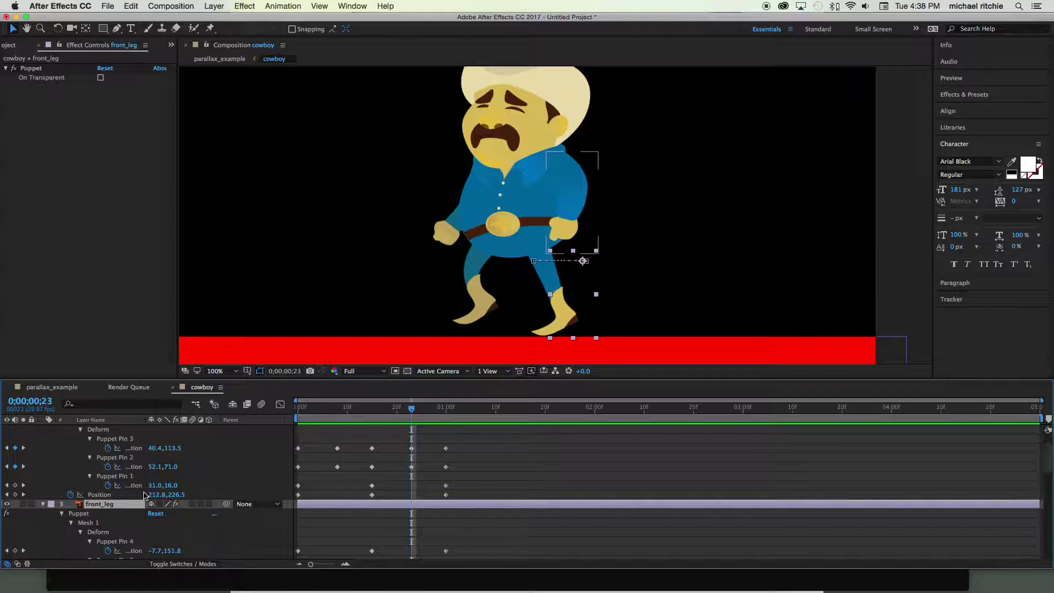
{"action": "scroll", "coordinate": [220, 483], "scroll_direction": "down", "scroll_amount": 4}
{"action": "scroll", "coordinate": [219, 475], "scroll_direction": "down", "scroll_amount": 4}
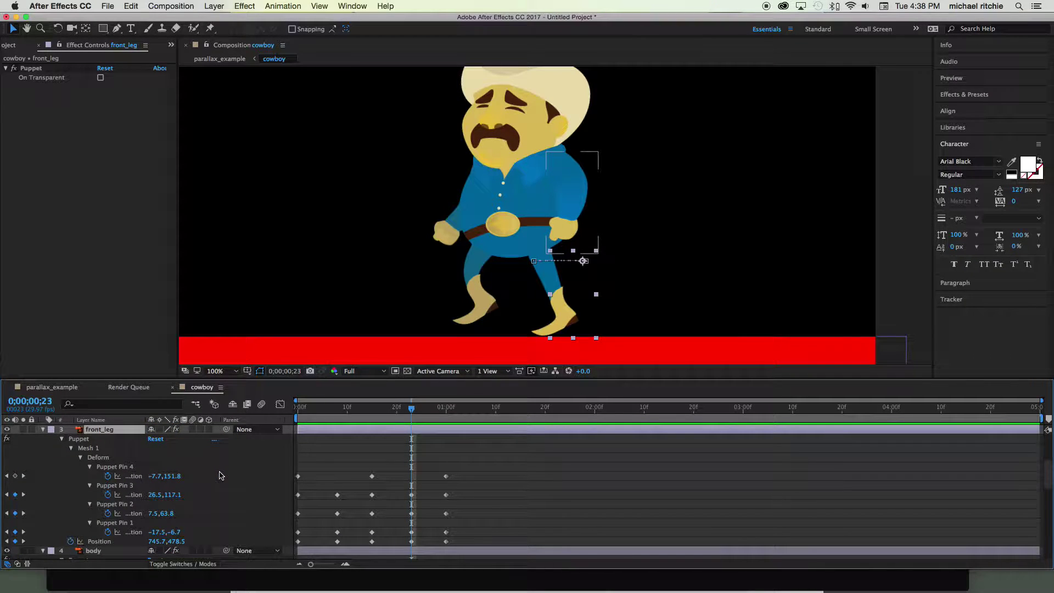
{"action": "key", "text": "shift+Left"}
{"action": "key", "text": "shift+Left"}
{"action": "key", "text": "shift+Left"}
{"action": "key", "text": "shift+Left"}
{"action": "key", "text": "shift+Left"}
{"action": "key", "text": "shift+Left"}
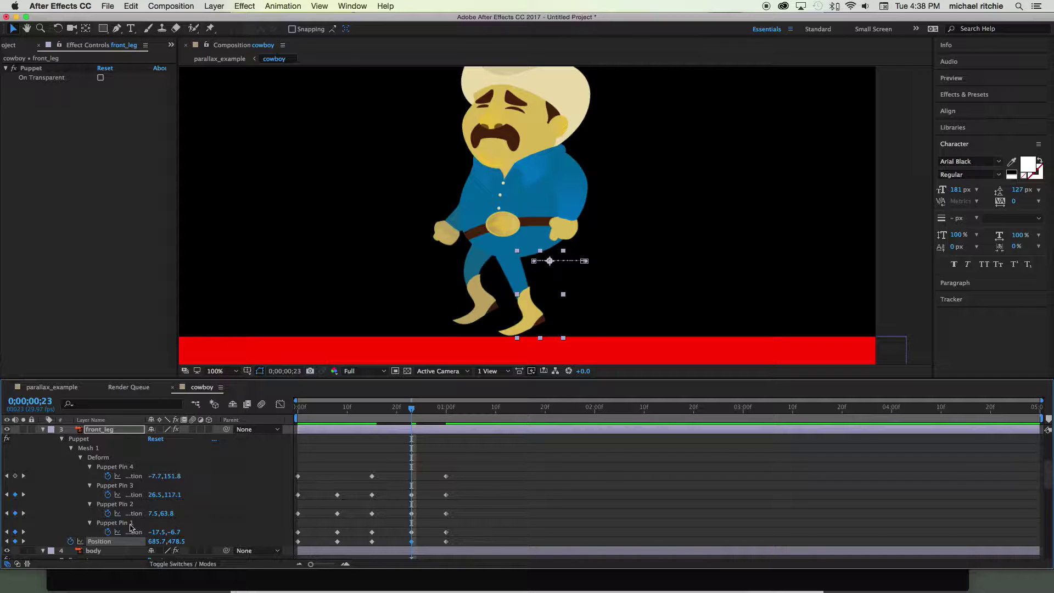
Pose the front_leg at frame 23 with Puppet Pin 2 at -46.5, 37.8, Pin 3 at -27.5, 91.1 and Pin 4 at -55.7, 132.8
{"action": "left_click", "coordinate": [116, 467]}
{"action": "left_click", "coordinate": [520, 286]}
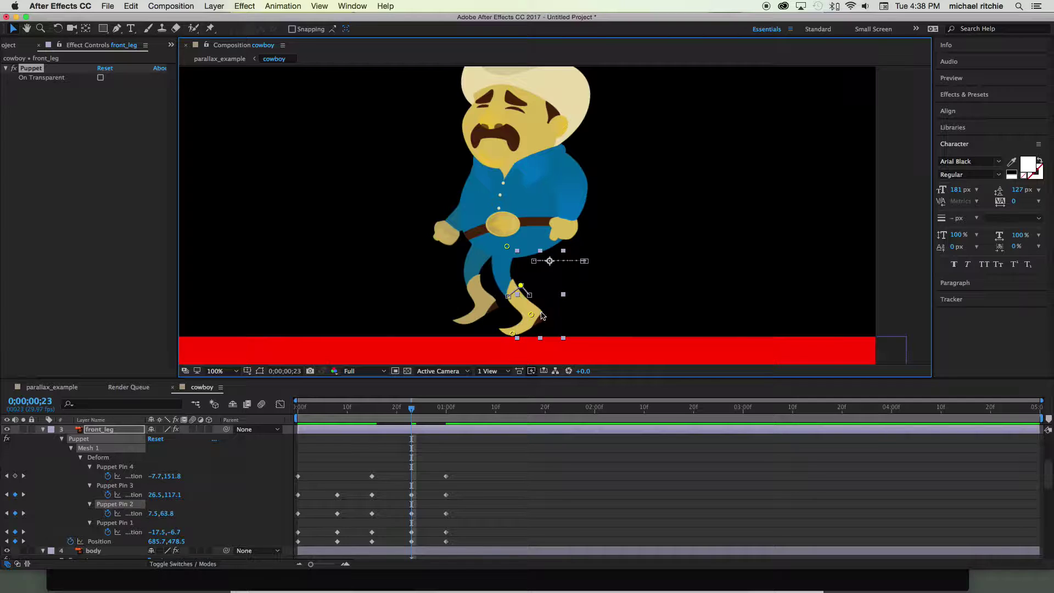
{"action": "left_click", "coordinate": [530, 315], "text": "shift"}
{"action": "left_click", "coordinate": [512, 333], "text": "shift"}
{"action": "left_click_drag", "start_coordinate": [522, 288], "coordinate": [492, 272]}
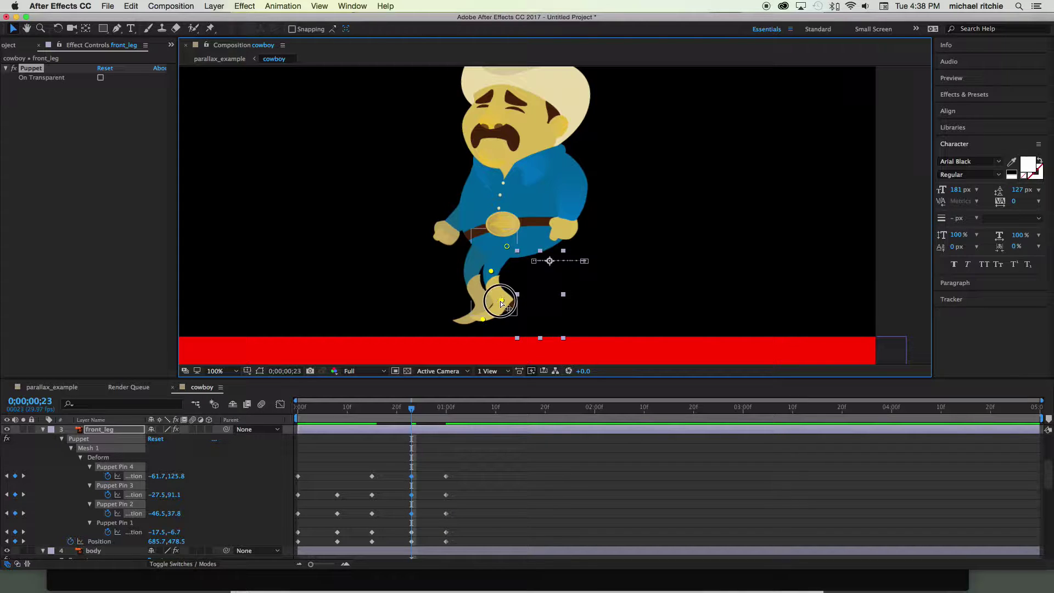
{"action": "left_click", "coordinate": [501, 301], "text": "shift"}
{"action": "left_click", "coordinate": [491, 272], "text": "shift"}
{"action": "left_click_drag", "start_coordinate": [484, 322], "coordinate": [486, 326]}
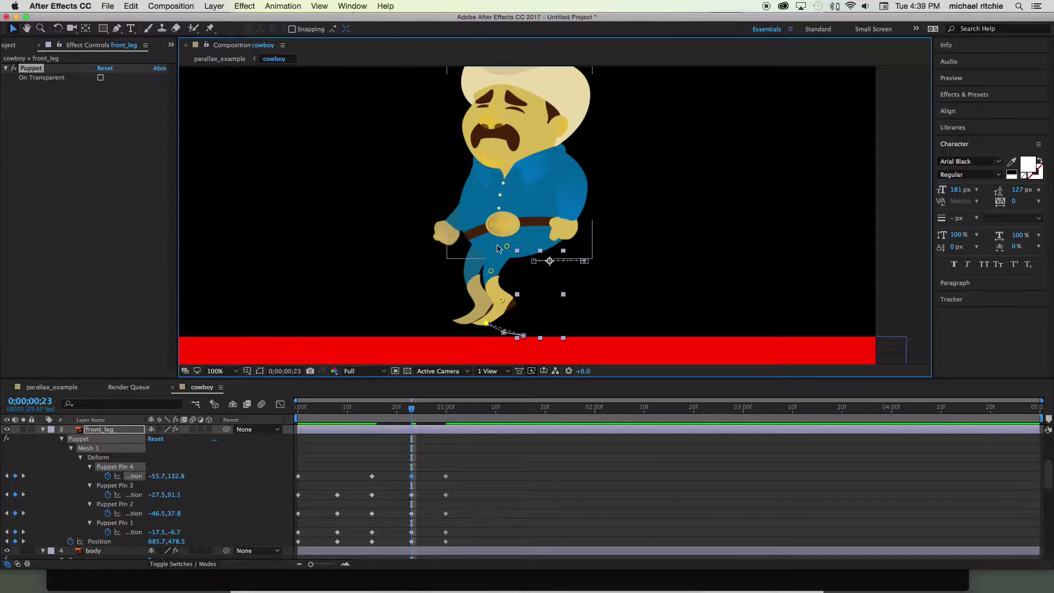
Shift the rear_leg layer horizontally at frame 23 to position 685.1, 440.5
{"action": "scroll", "coordinate": [112, 486], "scroll_direction": "down", "scroll_amount": 10}
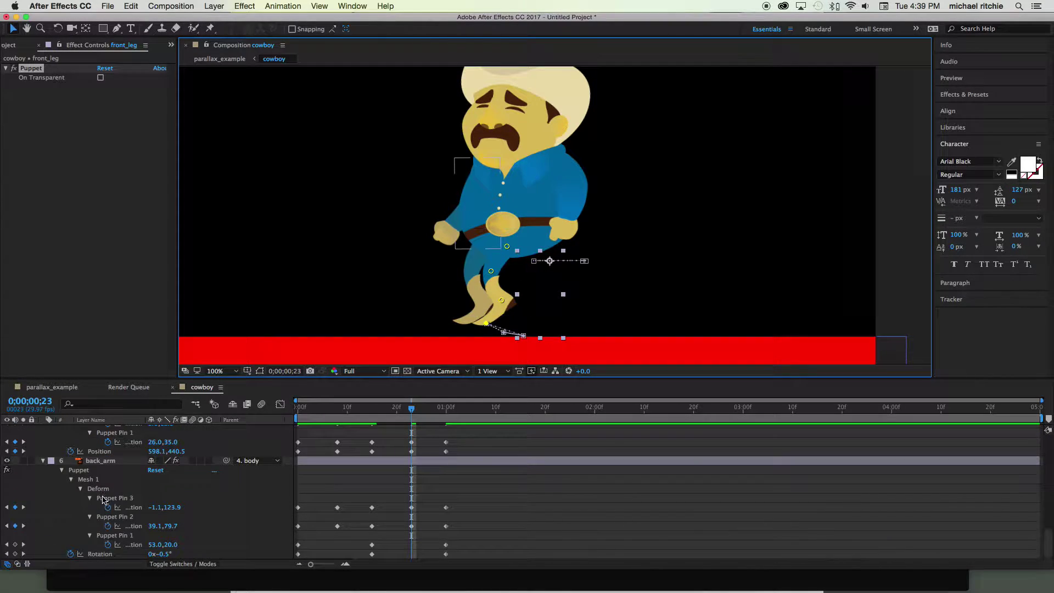
{"action": "left_click", "coordinate": [101, 462]}
{"action": "scroll", "coordinate": [102, 466], "scroll_direction": "down", "scroll_amount": 5}
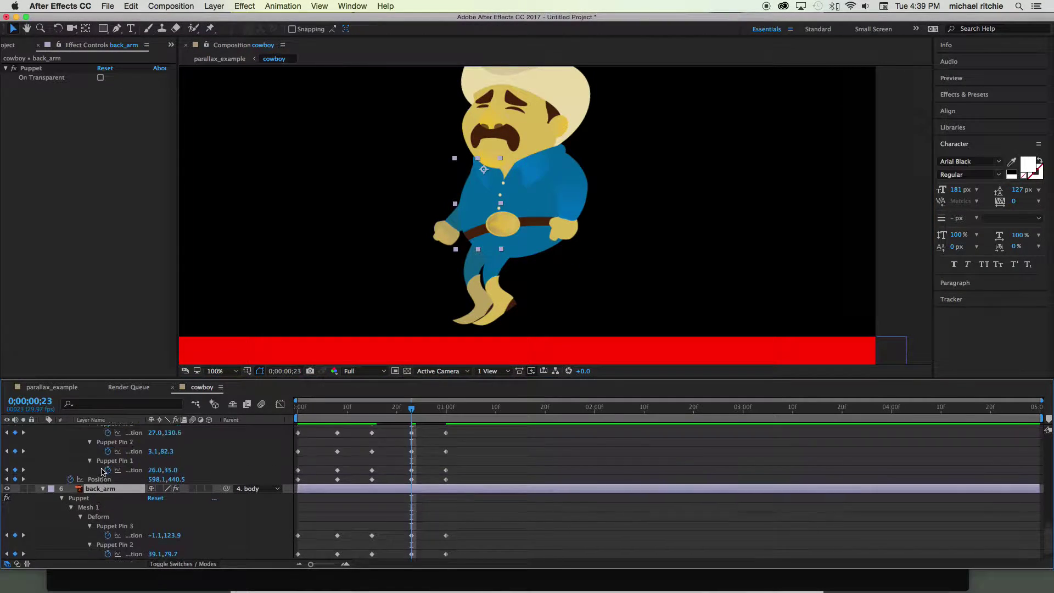
{"action": "left_click", "coordinate": [102, 468]}
{"action": "scroll", "coordinate": [104, 468], "scroll_direction": "down", "scroll_amount": 2}
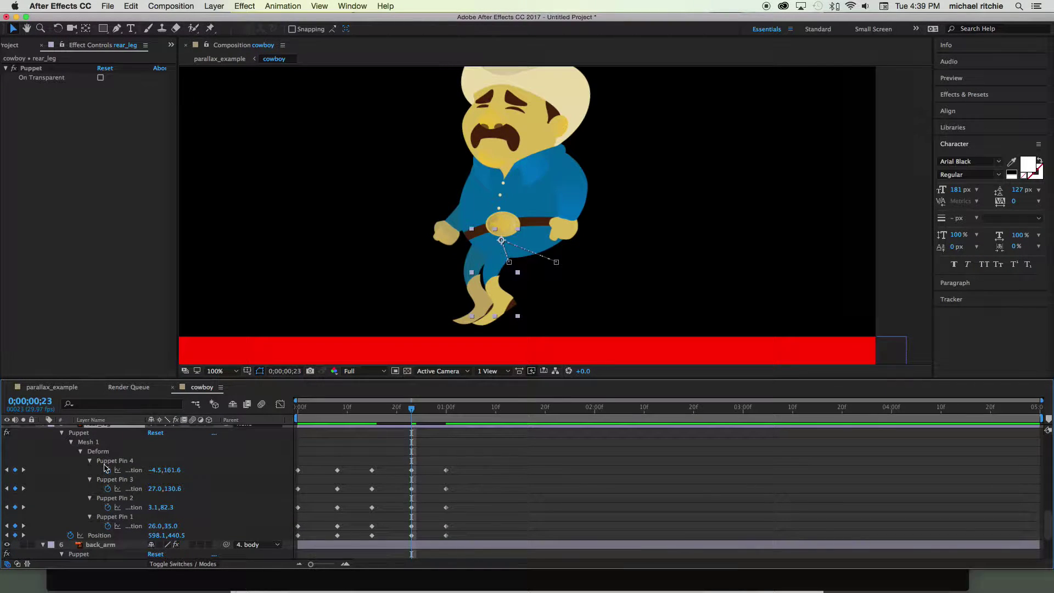
{"action": "left_click_drag", "start_coordinate": [163, 535], "coordinate": [203, 538]}
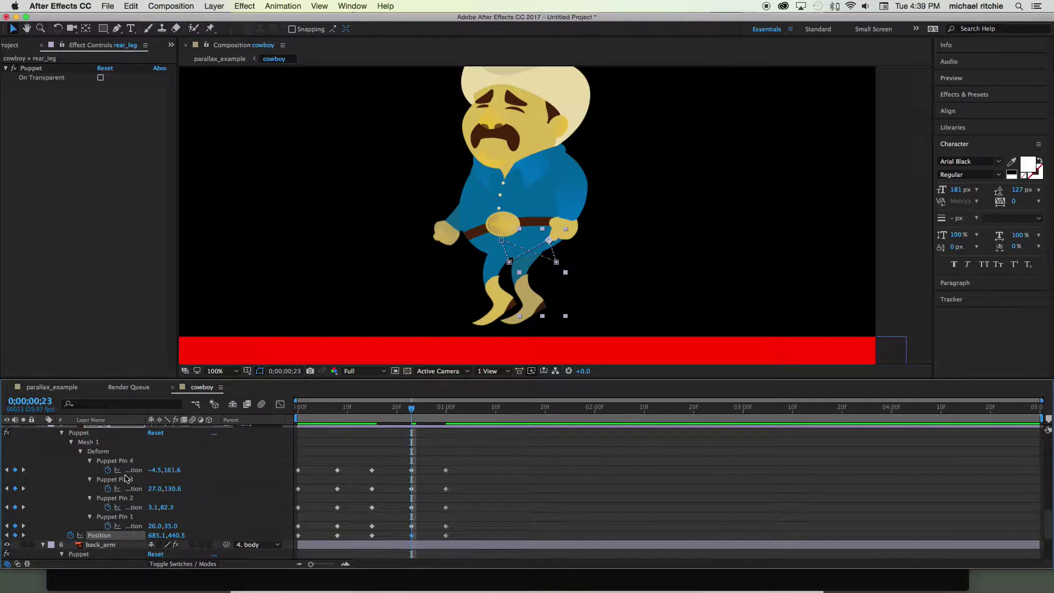
Pose the rear_leg at frame 23 with Puppet Pin 2 at 53.6, 87.8, Pin 3 at 98.5, 154.6 and Pin 4 at 64.5, 186.6
{"action": "left_click", "coordinate": [119, 462]}
{"action": "left_click_drag", "start_coordinate": [516, 317], "coordinate": [535, 233]}
{"action": "key", "text": "period"}
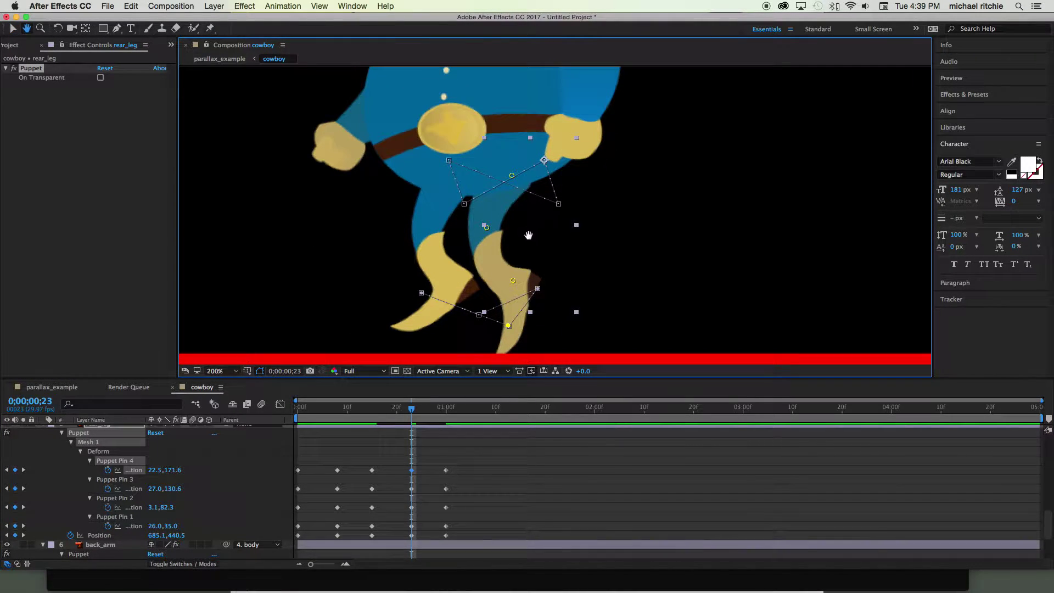
{"action": "left_click_drag", "start_coordinate": [516, 280], "coordinate": [555, 290]}
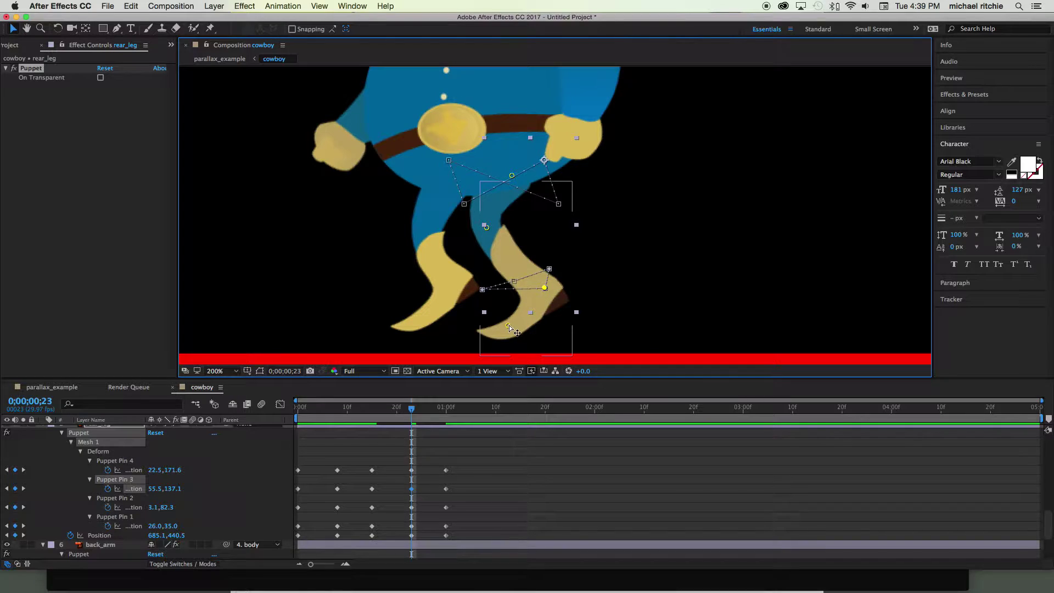
{"action": "left_click_drag", "start_coordinate": [518, 330], "coordinate": [563, 346]}
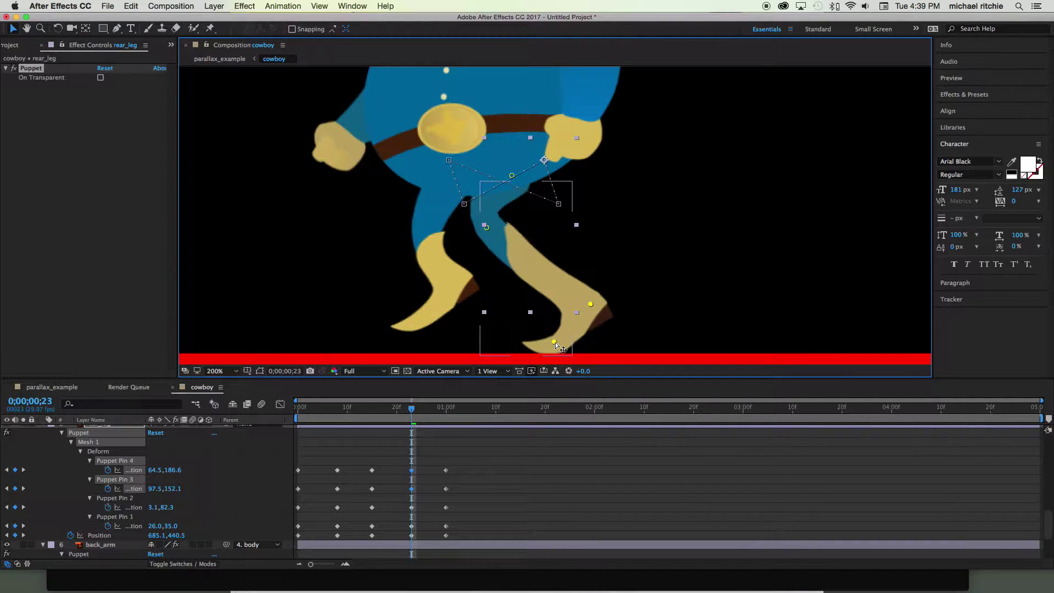
{"action": "left_click_drag", "start_coordinate": [496, 232], "coordinate": [541, 234]}
{"action": "mouse_move", "coordinate": [590, 303]}
{"action": "left_mouse_down"}
{"action": "mouse_move", "coordinate": [584, 296]}
{"action": "mouse_move", "coordinate": [591, 307]}
{"action": "left_mouse_up"}
Nudge the rear_leg layer at frame 23 to position 679.1, 440.5 so it sits better under the body
{"action": "key", "text": "comma"}
{"action": "key", "text": "h"}
{"action": "left_click_drag", "start_coordinate": [289, 189], "coordinate": [301, 231]}
{"action": "key", "text": "v"}
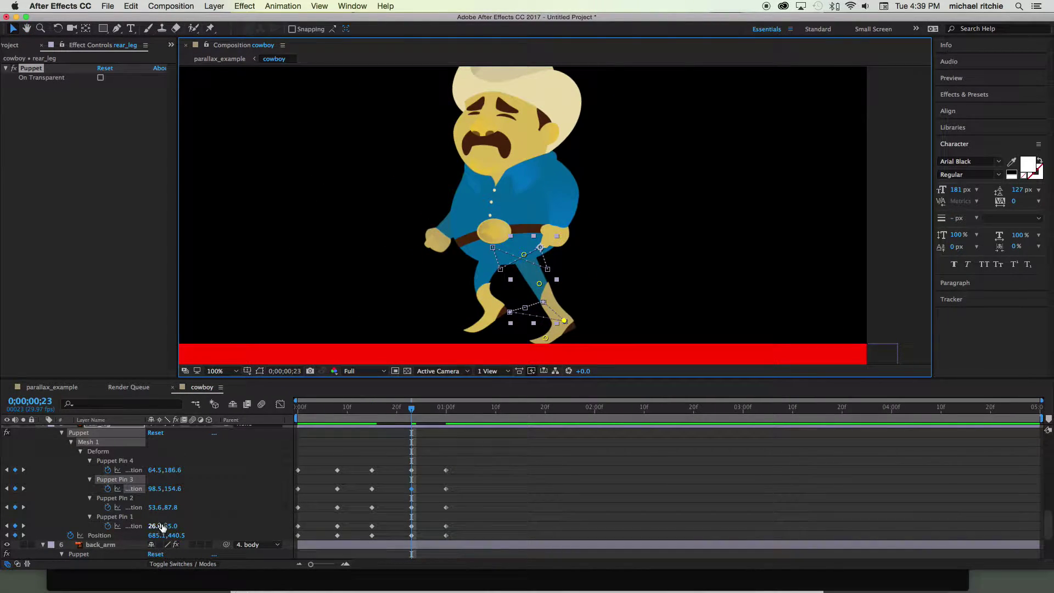
{"action": "left_click_drag", "start_coordinate": [160, 536], "coordinate": [156, 537]}
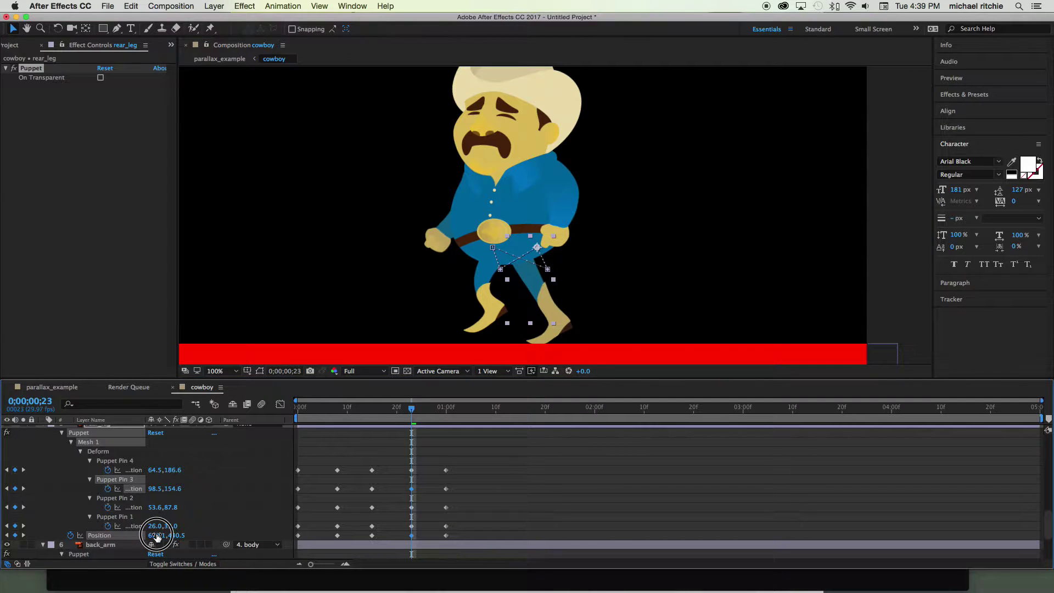
{"action": "left_click", "coordinate": [510, 311]}
Scrub back to the first frame and play the walk animation from the start
{"action": "left_click", "coordinate": [399, 409]}
{"action": "left_click_drag", "start_coordinate": [400, 409], "coordinate": [277, 411]}
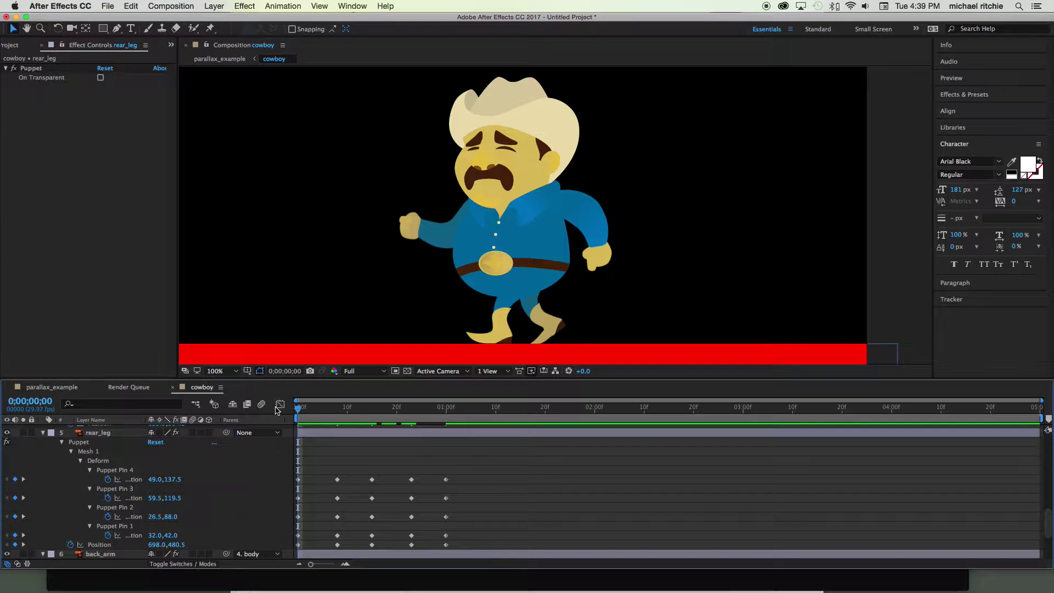
{"action": "key", "text": "space"}
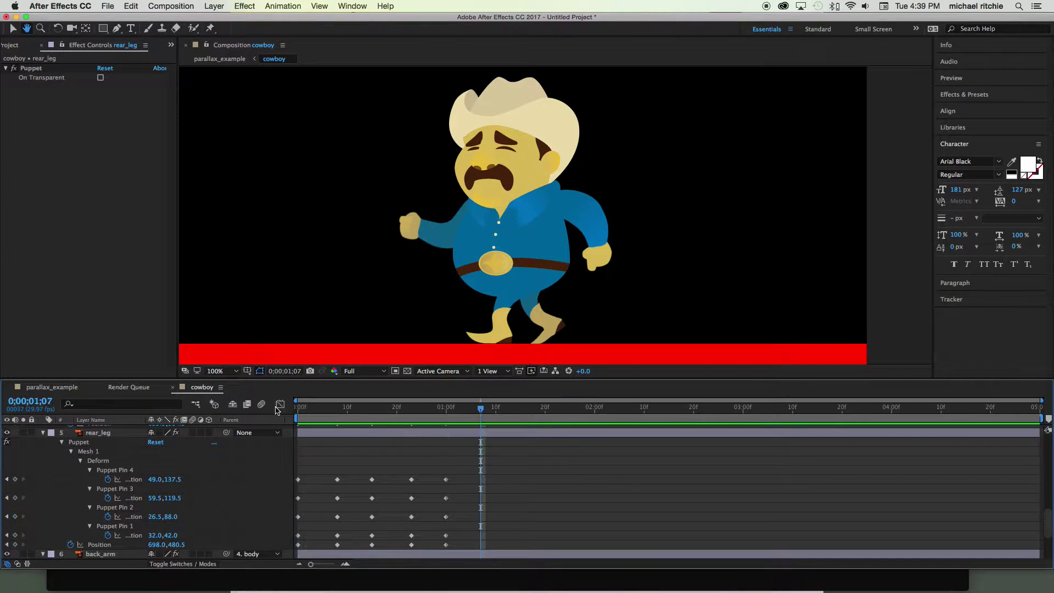
End the work area at 0;00;01;00 and preview the looping walk, returning to frame 23
{"action": "left_click_drag", "start_coordinate": [480, 409], "coordinate": [318, 411]}
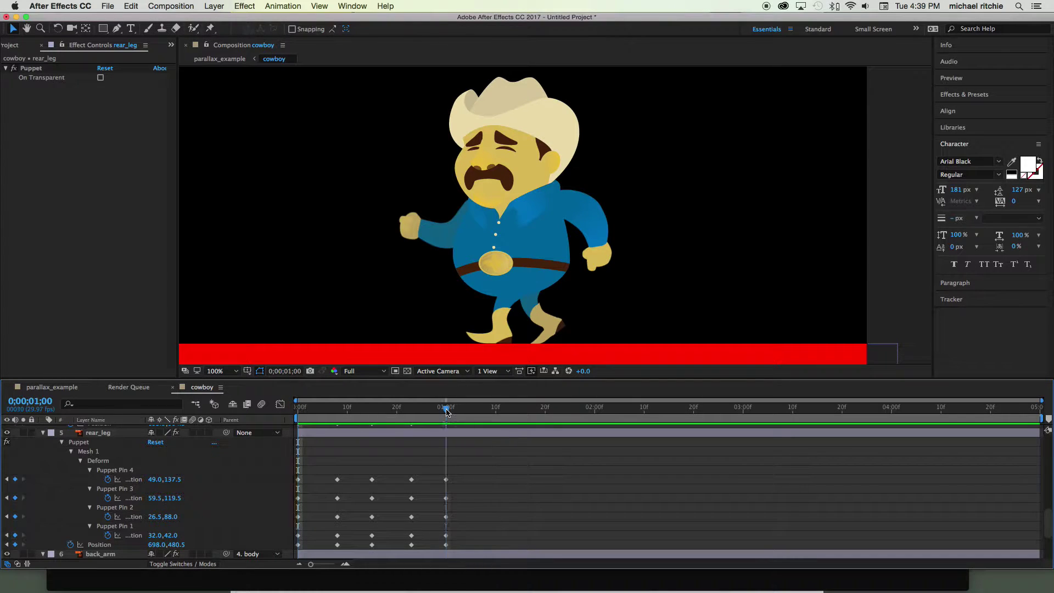
{"action": "key", "text": "space"}
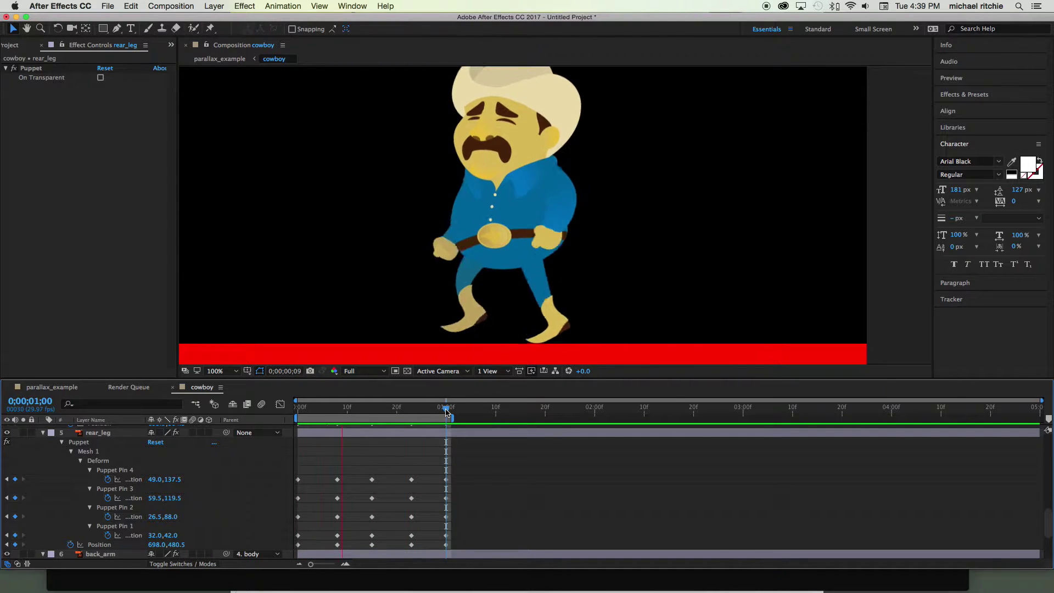
{"action": "key", "text": "space"}
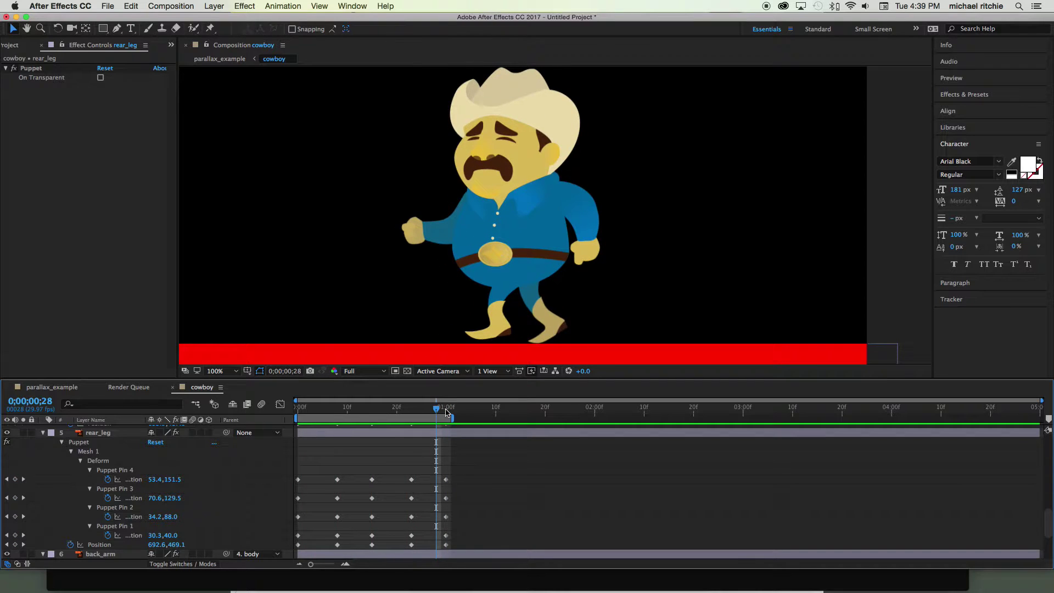
{"action": "mouse_move", "coordinate": [439, 411]}
{"action": "left_mouse_down"}
{"action": "mouse_move", "coordinate": [405, 409]}
{"action": "mouse_move", "coordinate": [423, 410]}
{"action": "left_mouse_up"}
{"action": "left_click_drag", "start_coordinate": [434, 412], "coordinate": [412, 410]}
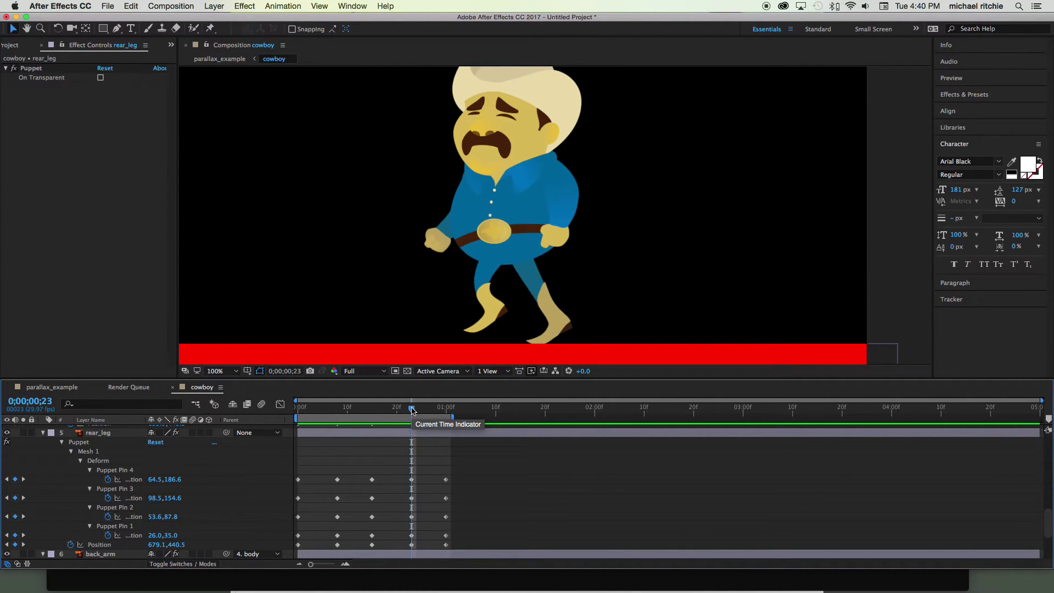